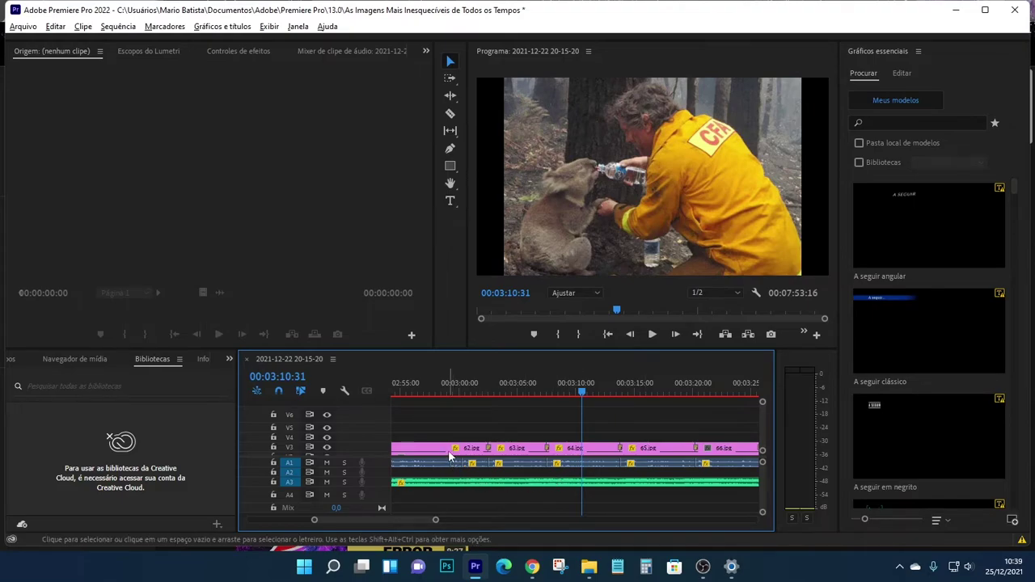
# - Zoom the timeline in on the 62/63 edit, then zoom back out one level around clips 62–64
pyautogui.scroll(3, 487, 455)
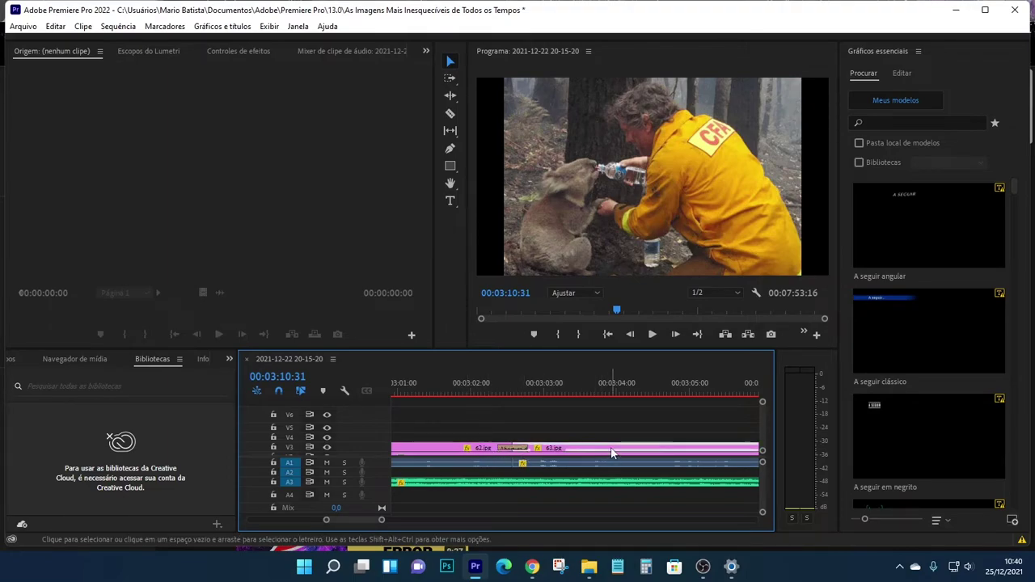
pyautogui.press('-')
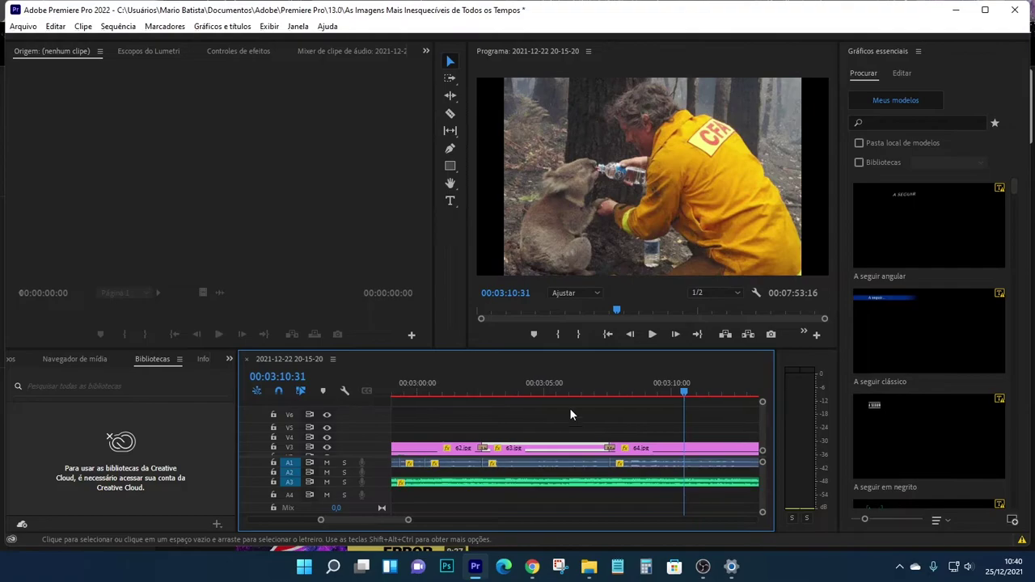
# - Play the sequence from 00:03:05:13 across clips 63 and 64, stopping on the GPU-acceleration warning
pyautogui.click(558, 384)
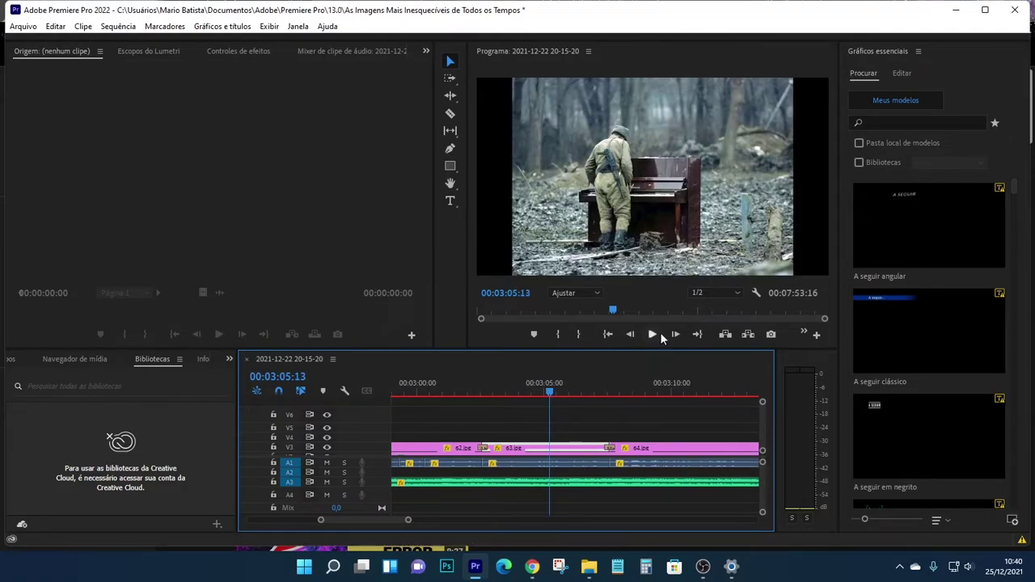
pyautogui.click(661, 334)
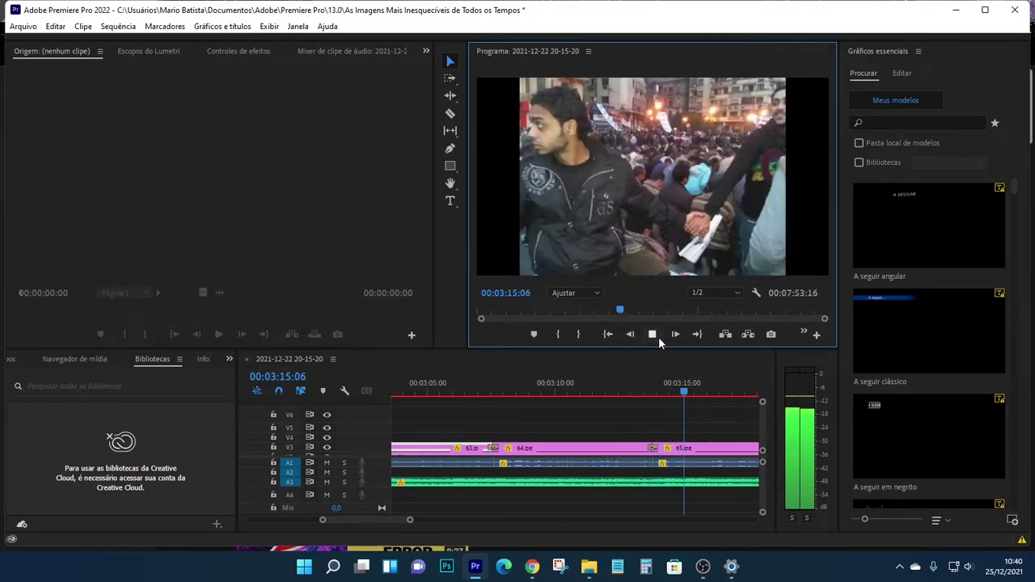
pyautogui.click(656, 336)
pyautogui.click(652, 382)
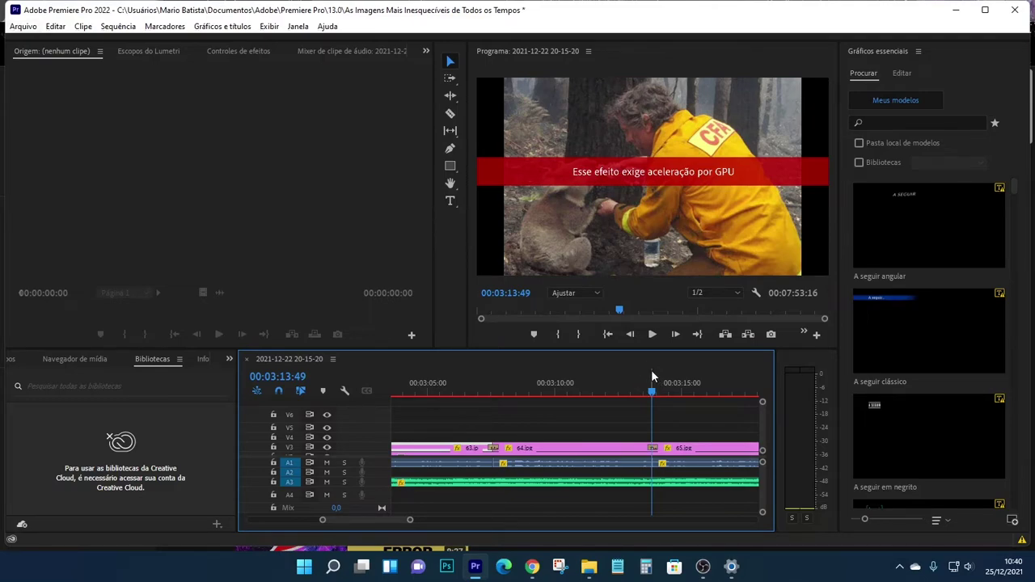
# - Replay the 63-to-64 transition from 00:03:06:20, then step back 10 frames to 00:03:07:26
pyautogui.press('-')
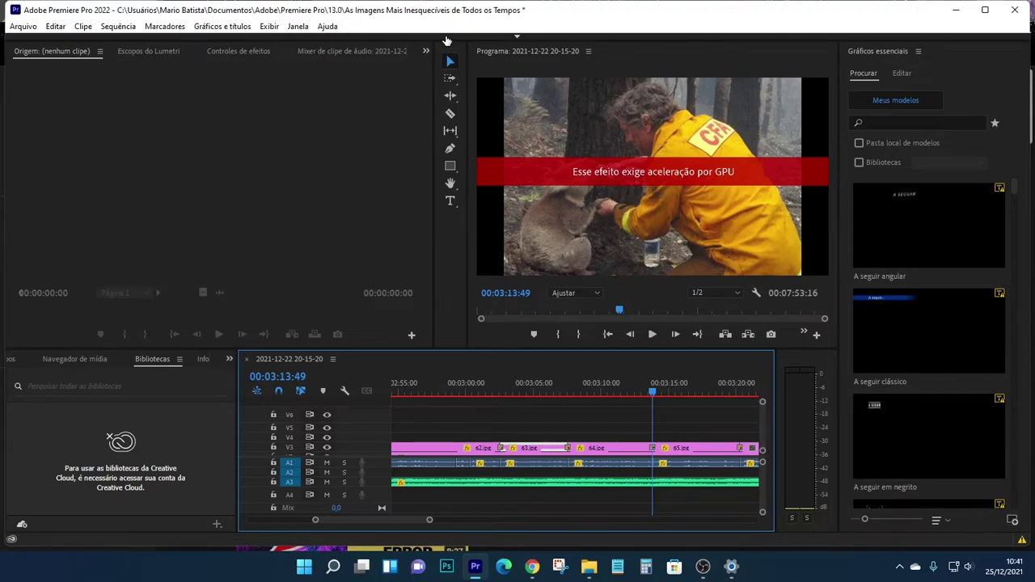
pyautogui.click(552, 385)
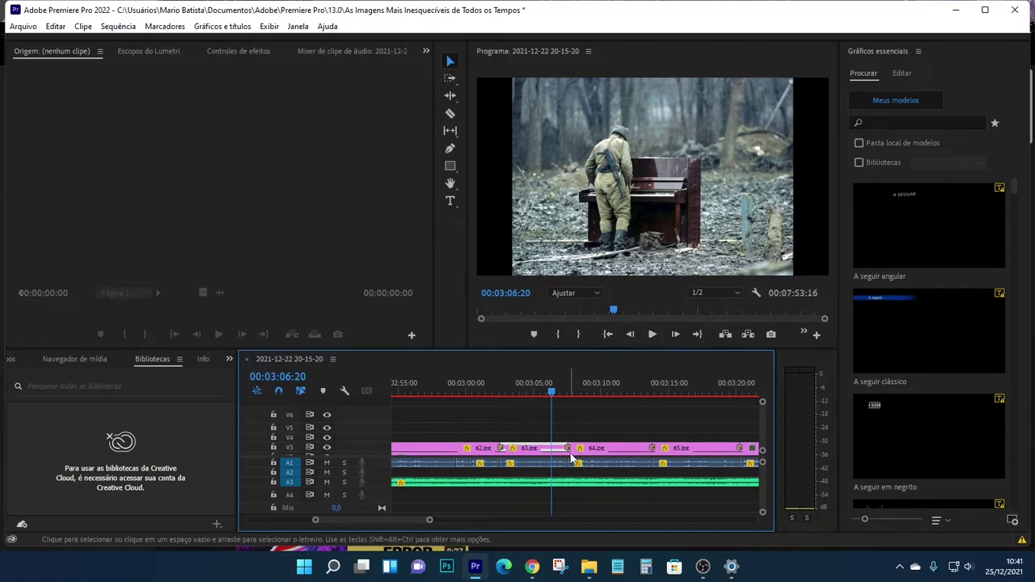
pyautogui.click(653, 335)
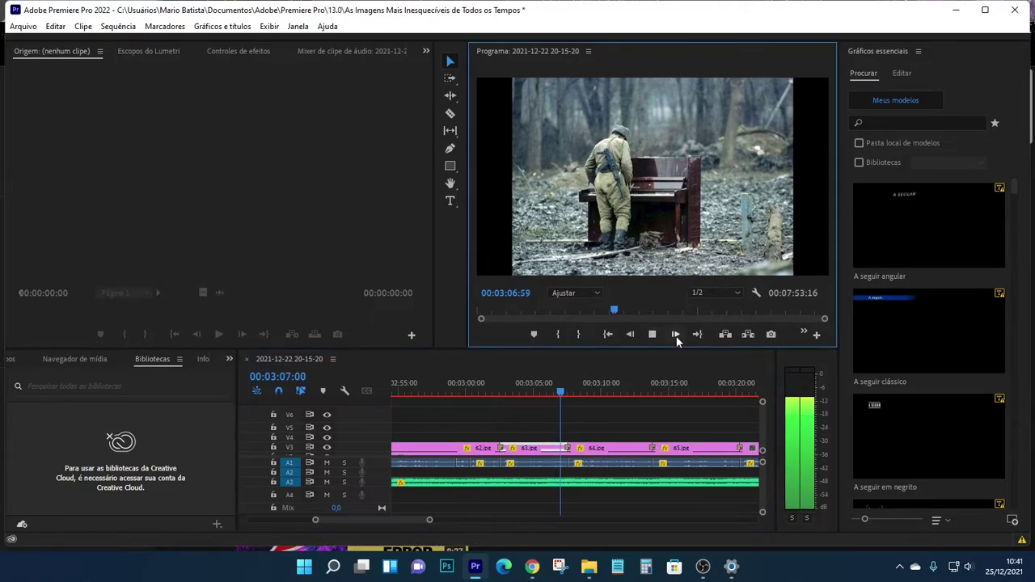
pyautogui.click(651, 335)
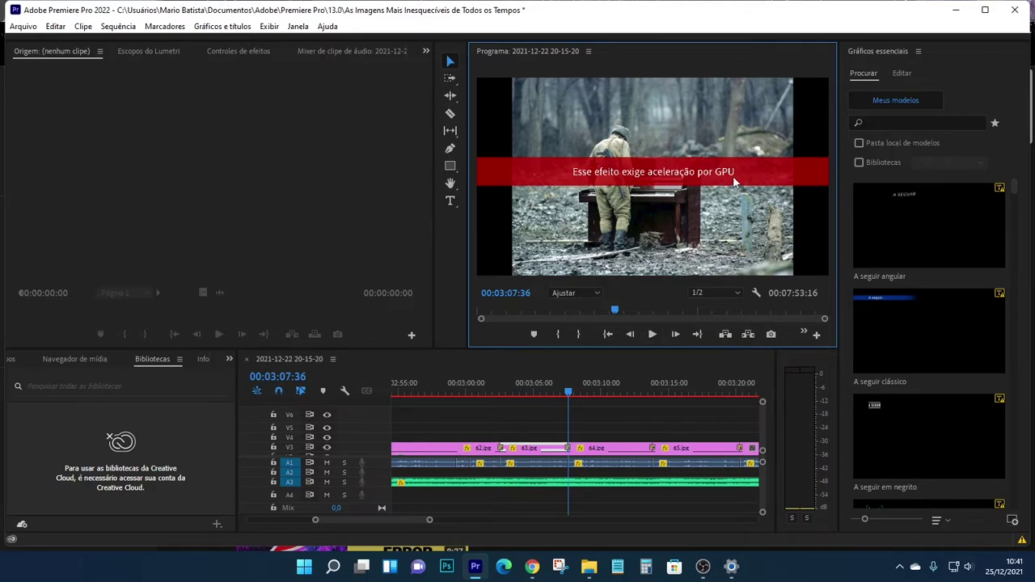
pyautogui.hotkey('shift', 'Left')
pyautogui.hotkey('shift', 'Left')
# - Expand Transições de vídeo and its Vídeo imersivo folder in the Effects panel
pyautogui.scroll(-1, 156, 359)
pyautogui.scroll(-1, 156, 359)
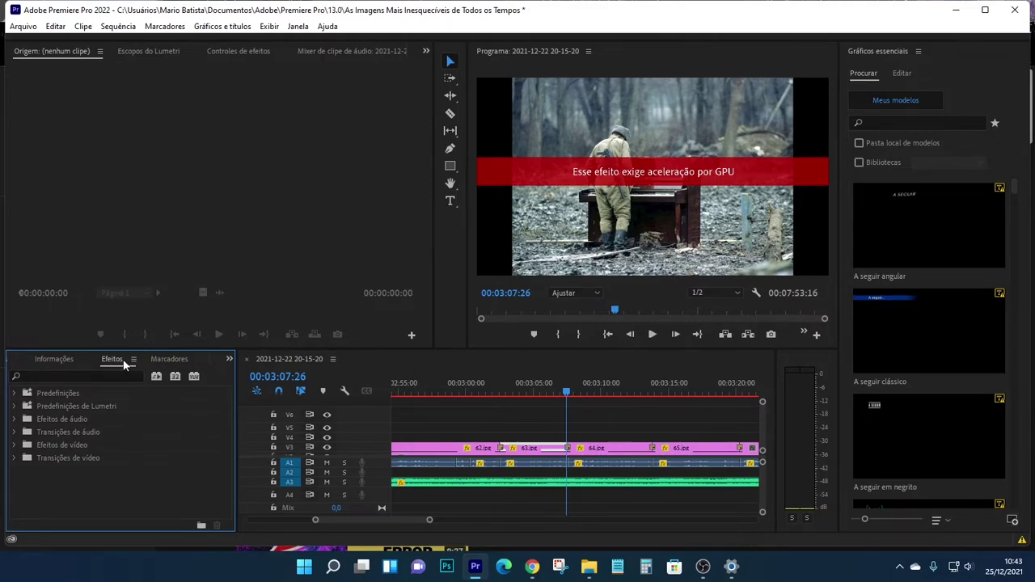
pyautogui.click(14, 458)
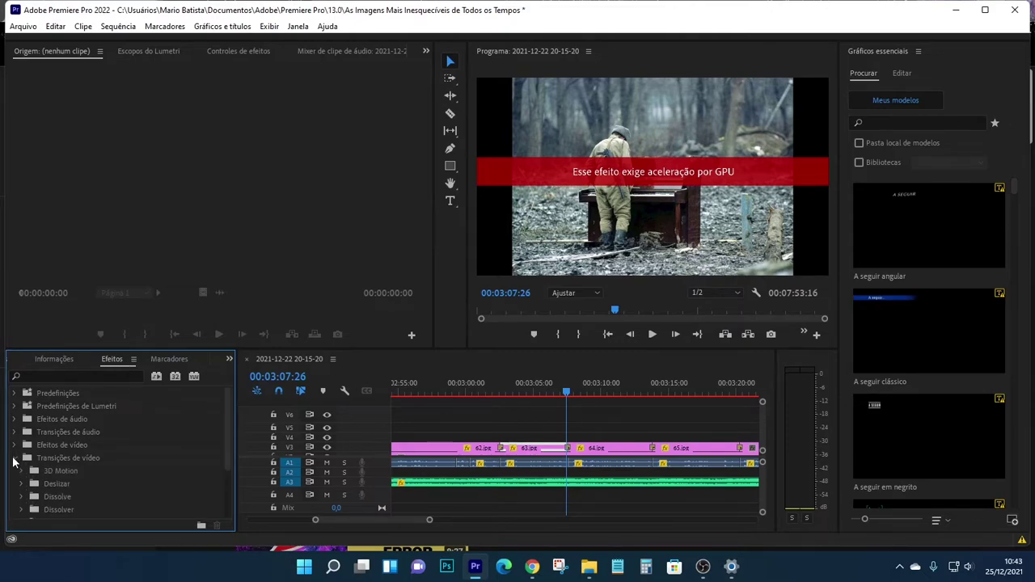
pyautogui.scroll(-1, 148, 454)
pyautogui.scroll(-2, 148, 454)
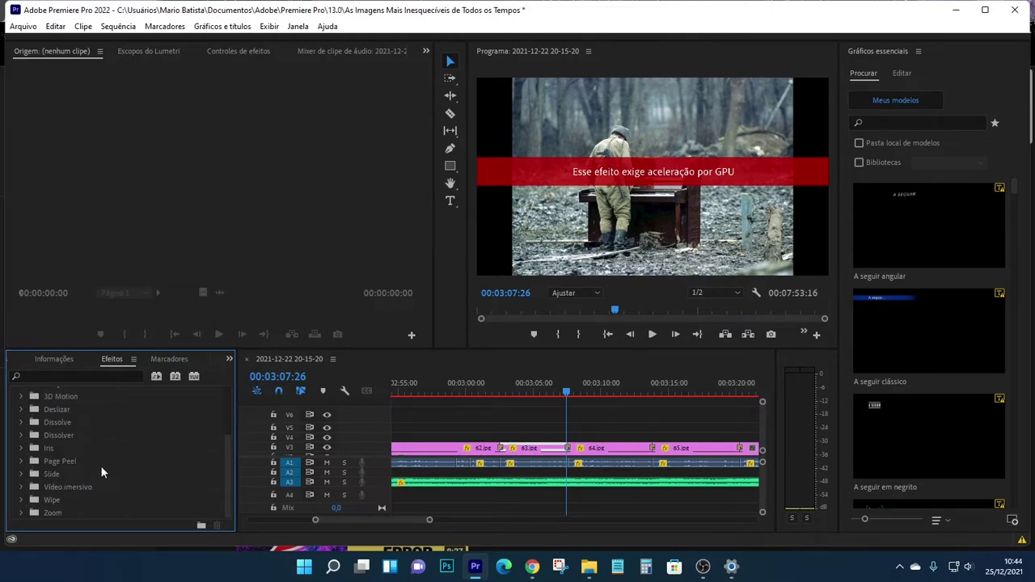
pyautogui.click(21, 488)
pyautogui.scroll(-3, 91, 469)
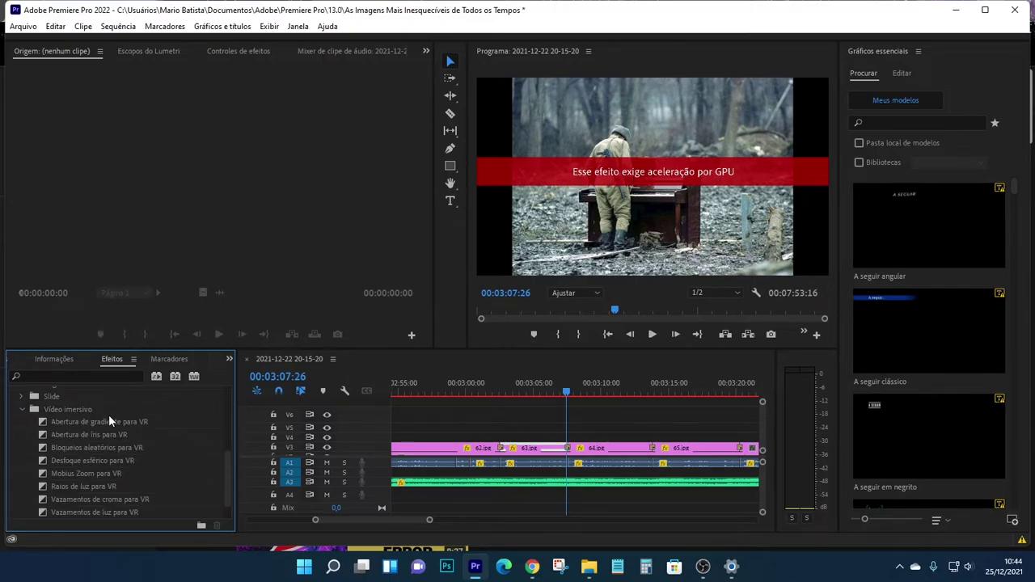
# - Apply gradient, iris, spherical blur and Mobius Zoom VR transitions to the 63/64 cut, ending with Raios de luz para VR
pyautogui.moveTo(98, 420); pyautogui.dragTo(172, 435)
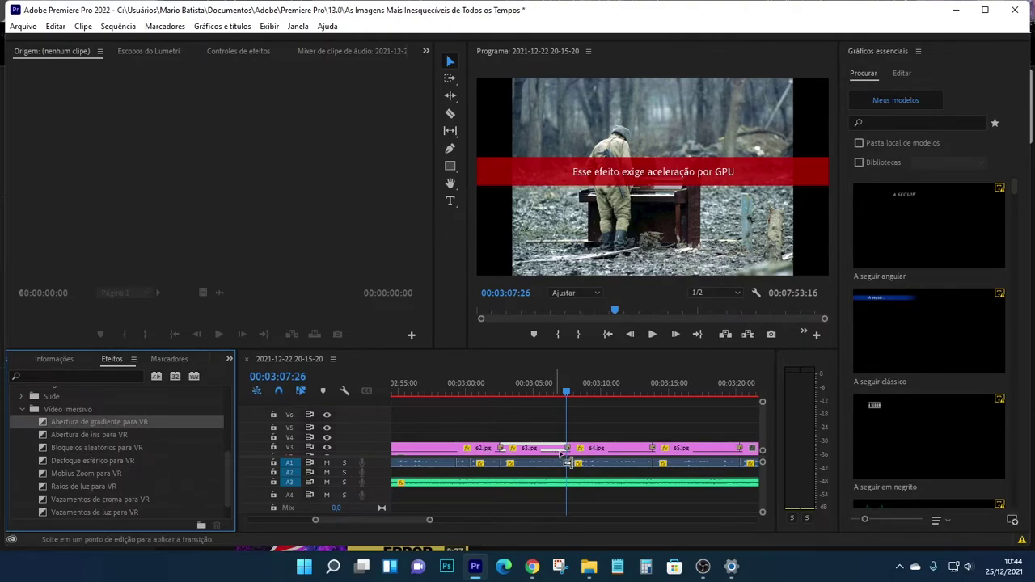
pyautogui.moveTo(171, 436); pyautogui.dragTo(573, 458)
pyautogui.press('=')
pyautogui.press('=')
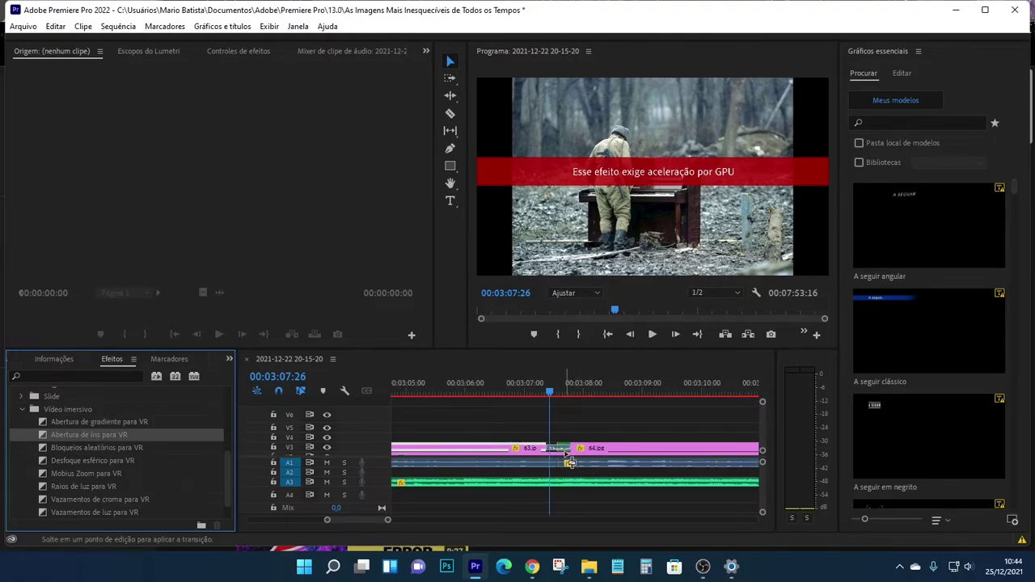
pyautogui.moveTo(95, 436); pyautogui.dragTo(566, 458)
pyautogui.click(557, 395)
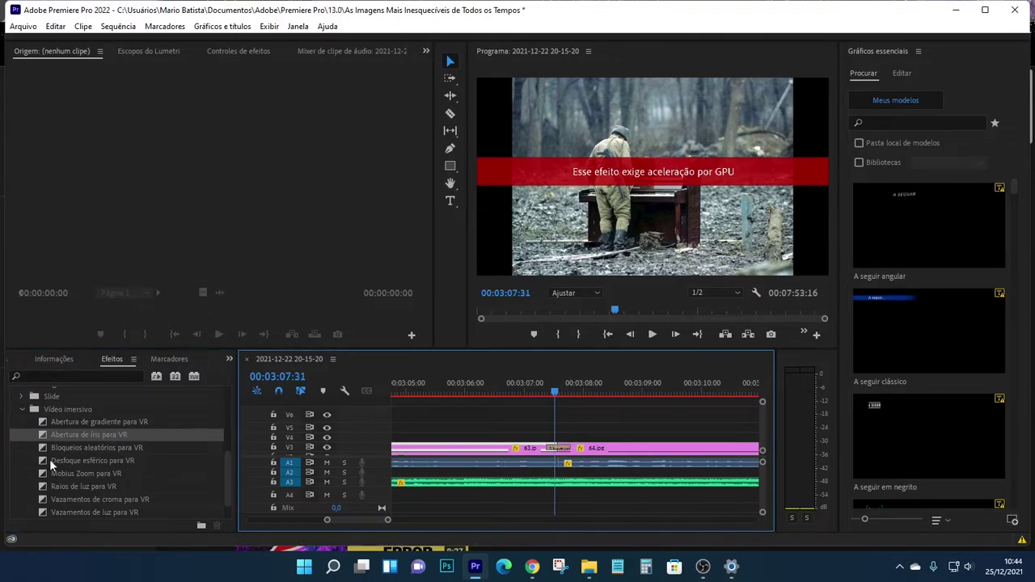
pyautogui.moveTo(72, 467); pyautogui.dragTo(558, 457)
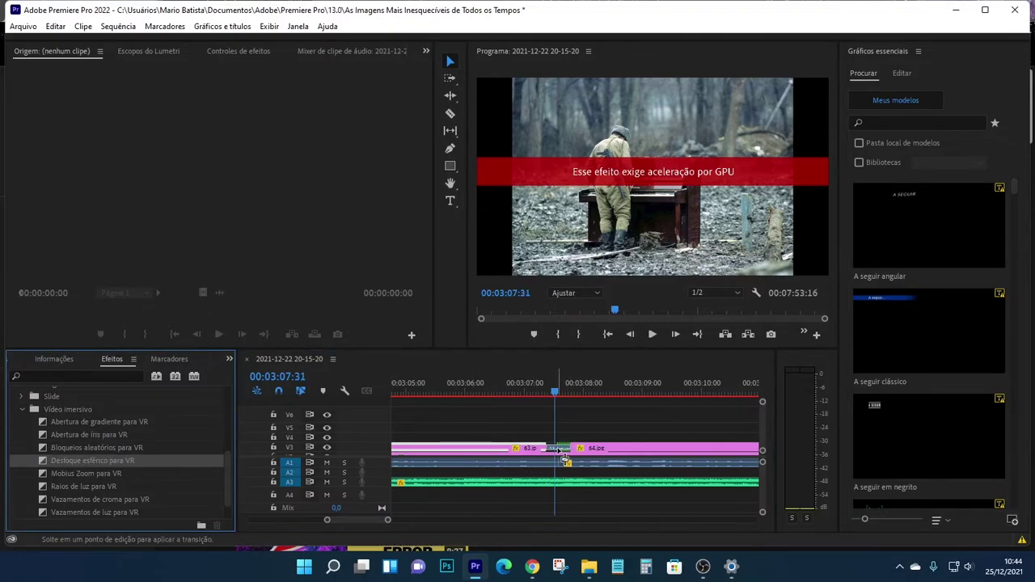
pyautogui.moveTo(98, 475)
pyautogui.mouseDown()
pyautogui.moveTo(569, 455)
pyautogui.moveTo(566, 446)
pyautogui.mouseUp()
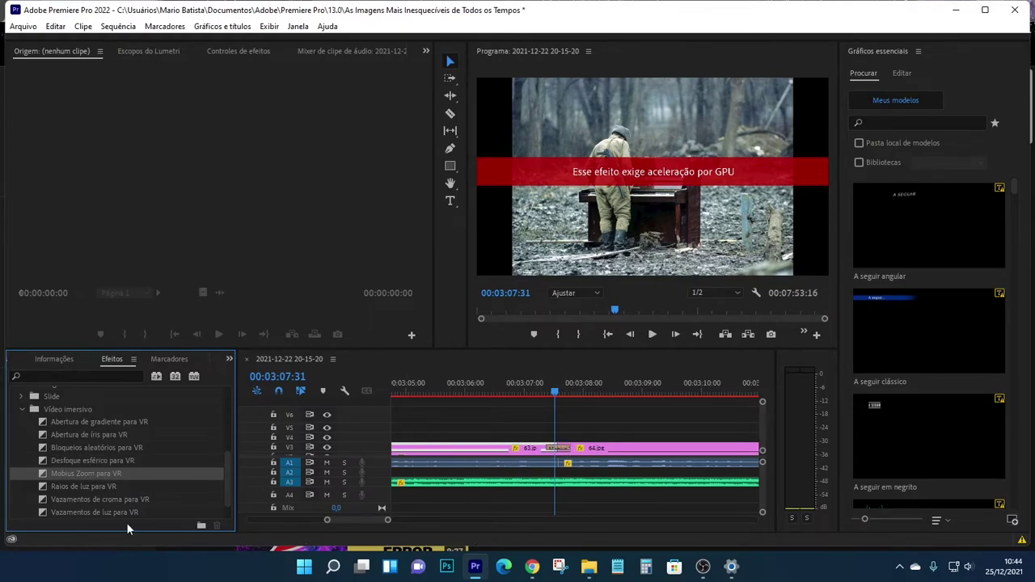
pyautogui.click(74, 490)
pyautogui.moveTo(85, 490); pyautogui.dragTo(558, 450)
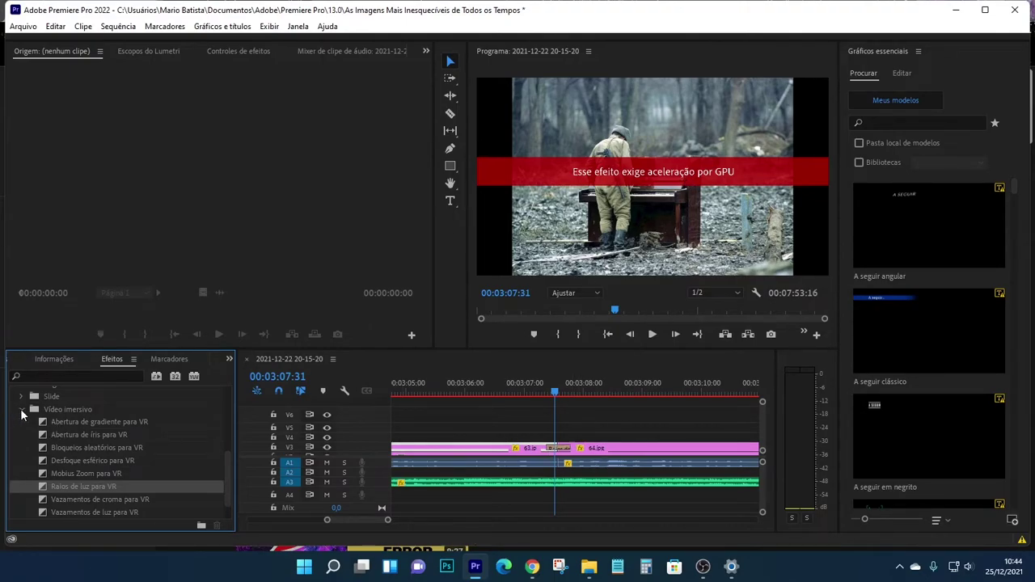
# - Open the Slide transitions folder, apply Band Slide to the 63/64 cut and preview it
pyautogui.click(21, 410)
pyautogui.click(21, 396)
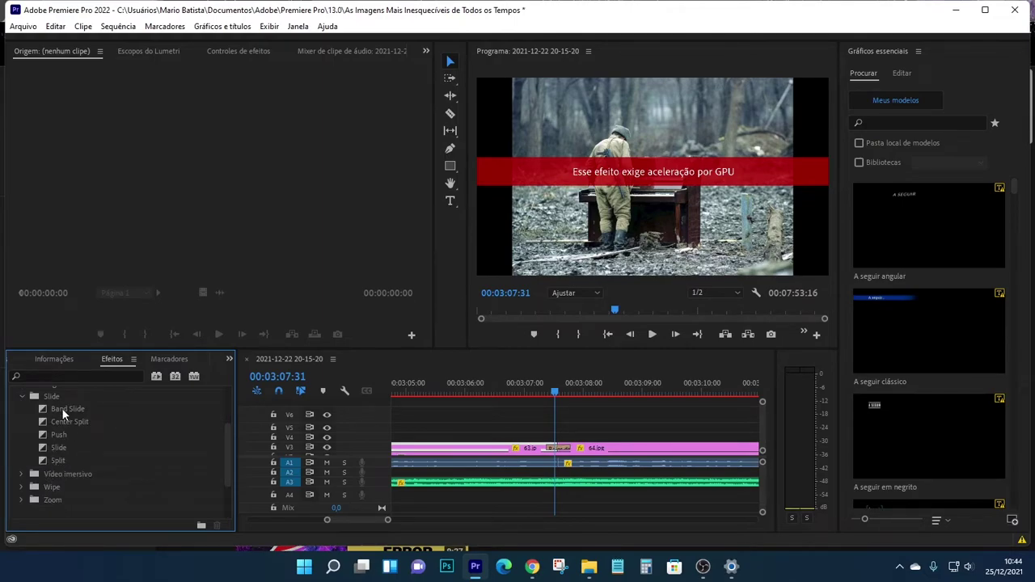
pyautogui.moveTo(62, 408); pyautogui.dragTo(568, 458)
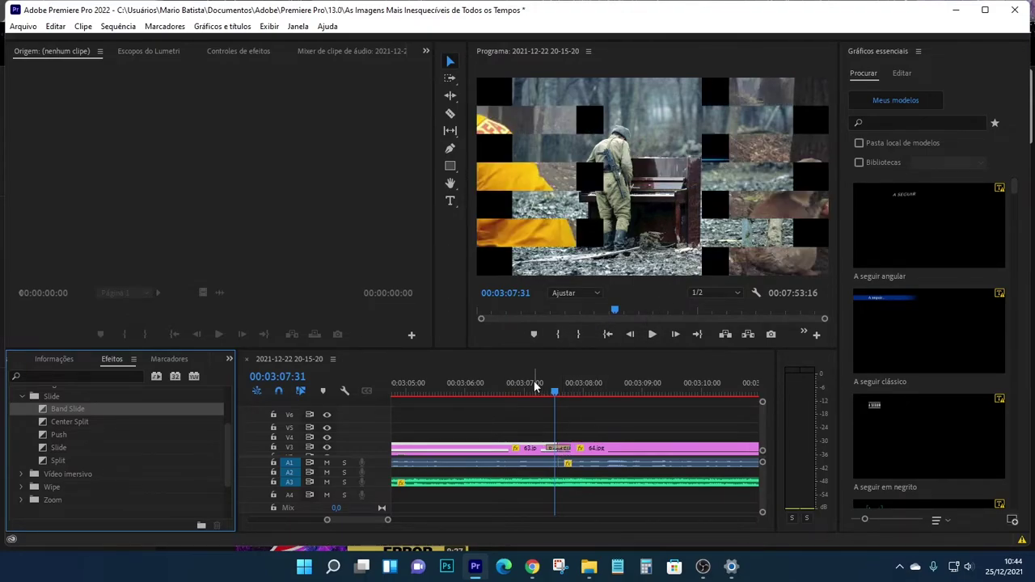
pyautogui.click(652, 334)
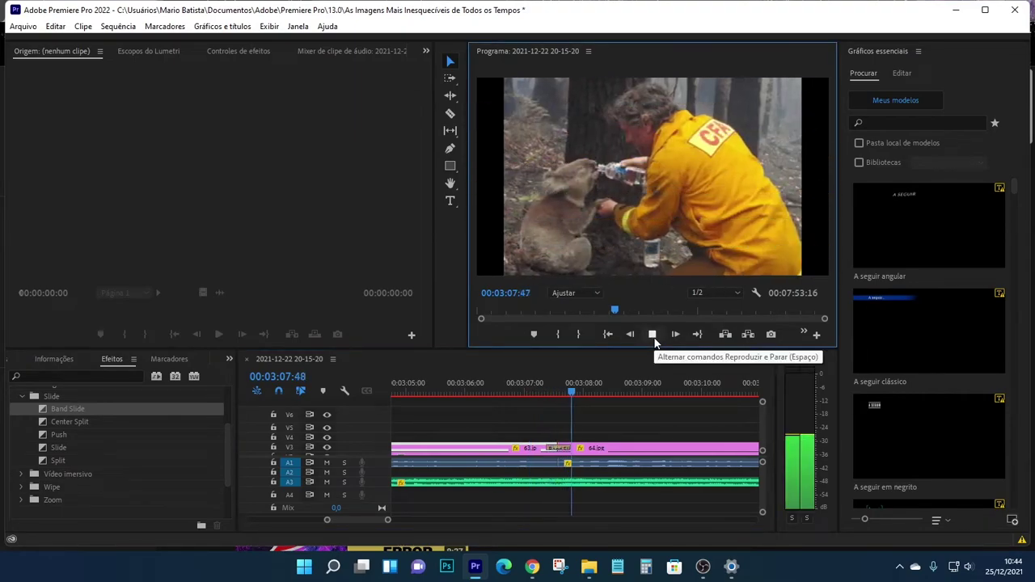
pyautogui.click(653, 335)
pyautogui.click(562, 389)
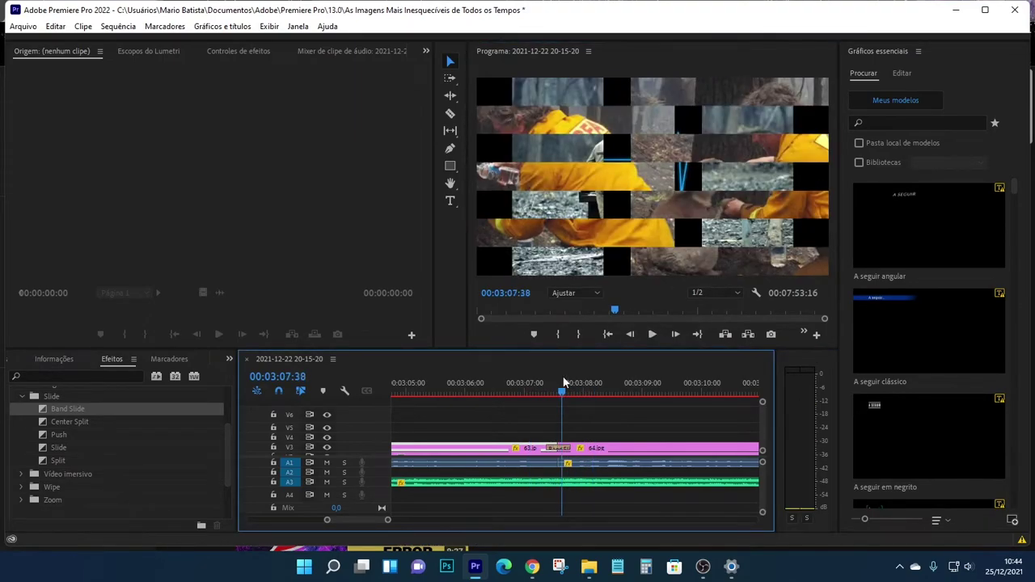
# - Apply Center Split to the cut, lengthen it to the right, and preview it from 00:03:06:18
pyautogui.click(69, 425)
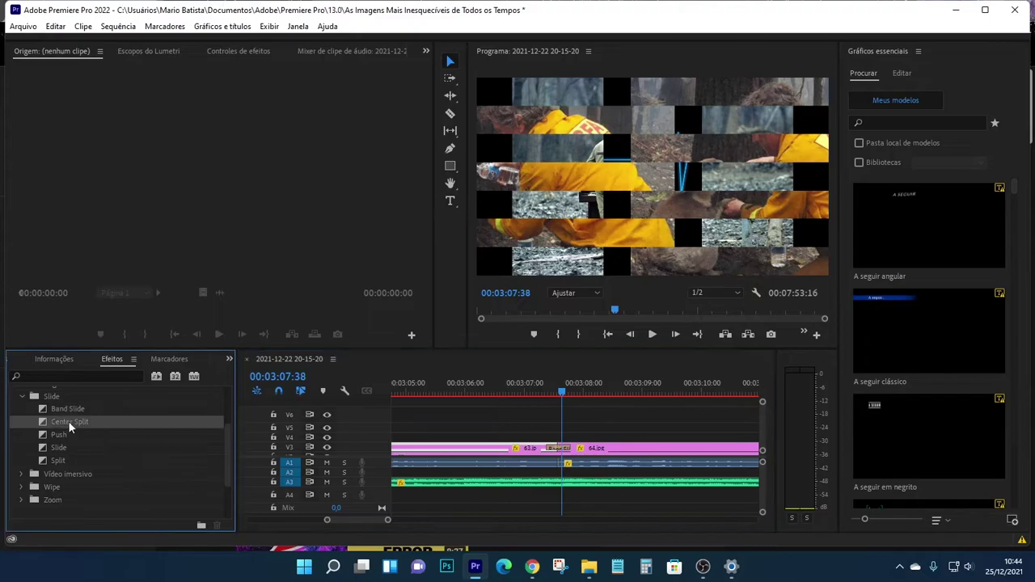
pyautogui.moveTo(69, 427); pyautogui.dragTo(556, 452)
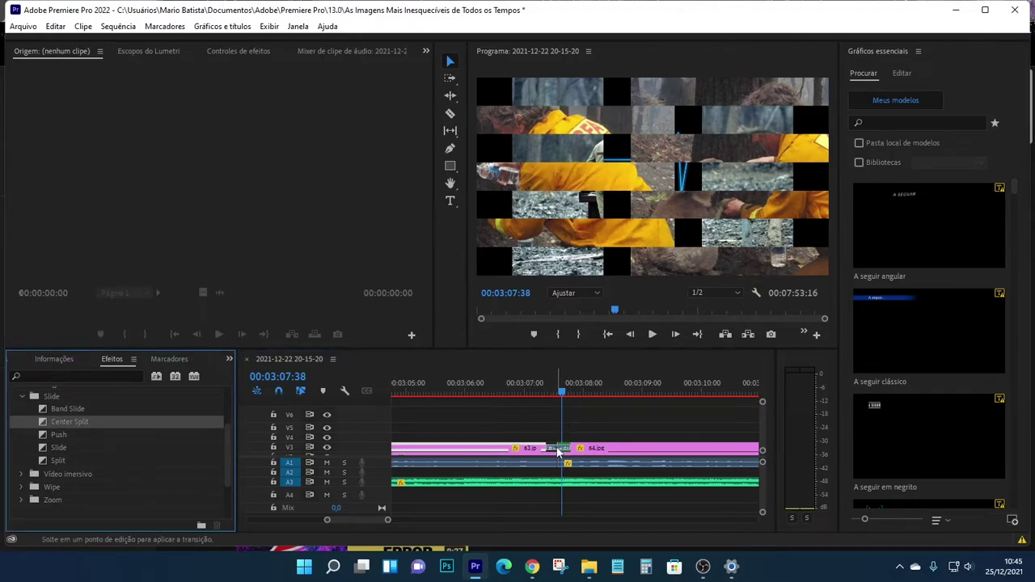
pyautogui.click(652, 335)
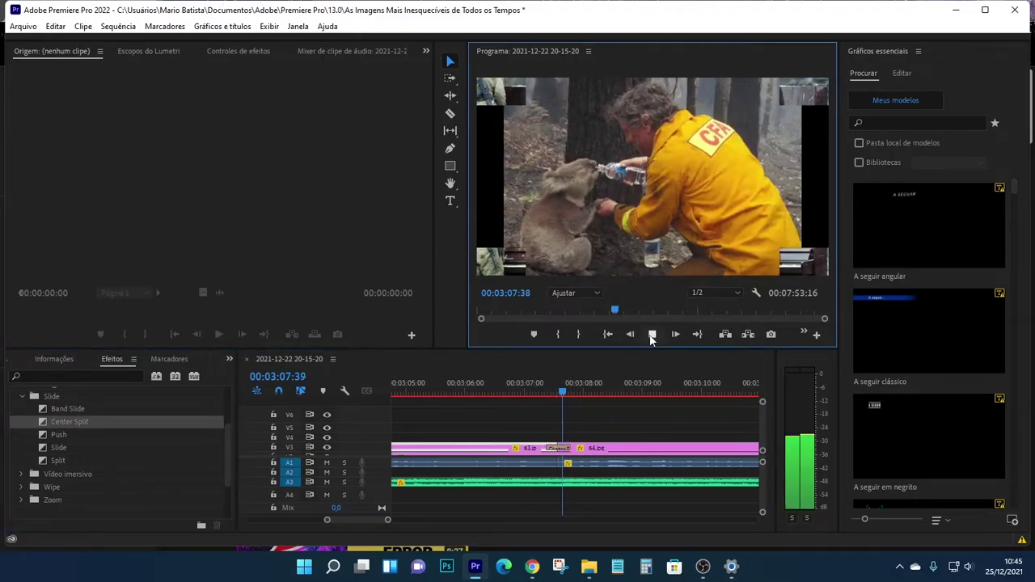
pyautogui.click(652, 334)
pyautogui.click(560, 383)
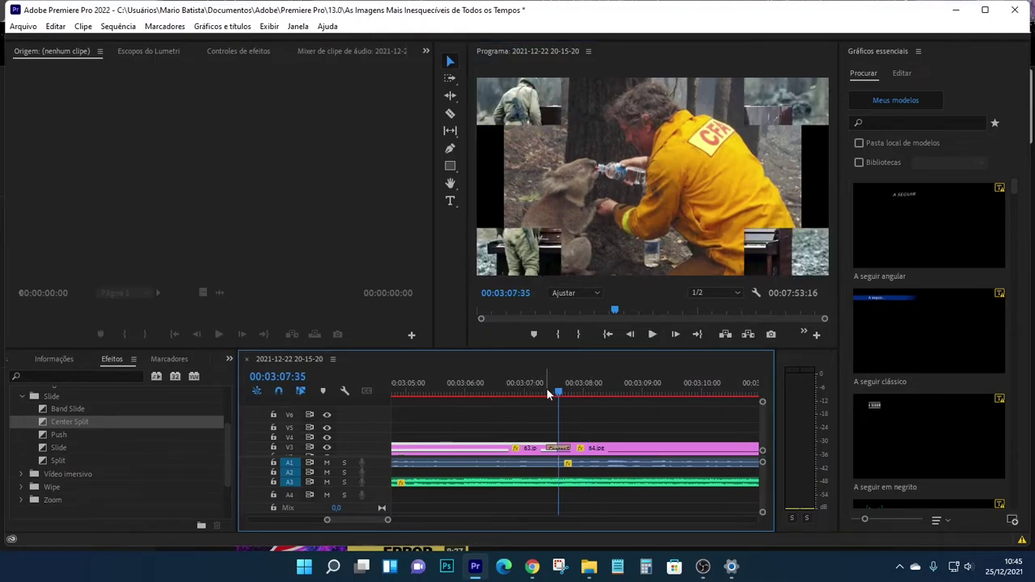
pyautogui.moveTo(571, 448); pyautogui.dragTo(599, 452)
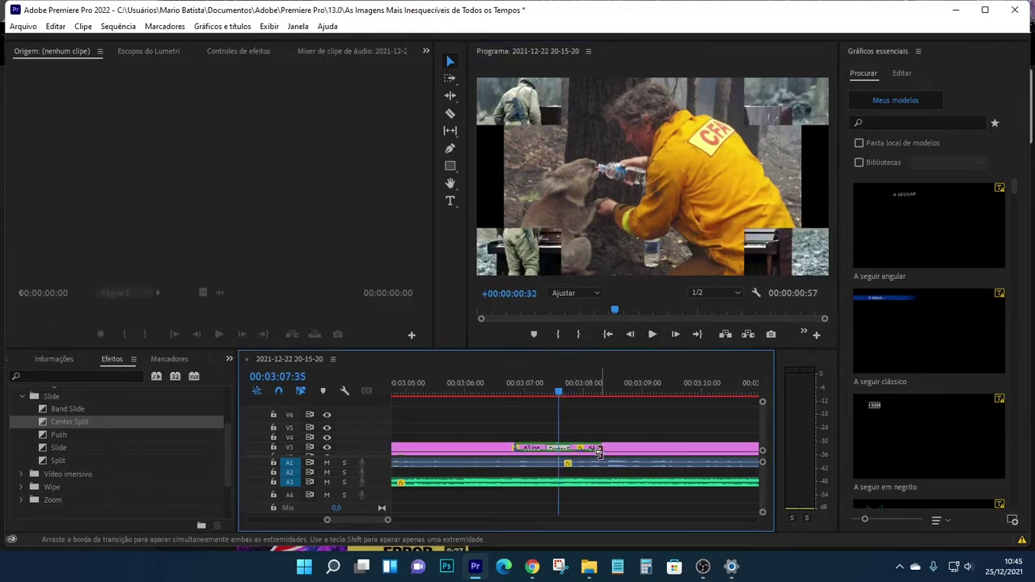
pyautogui.click(483, 382)
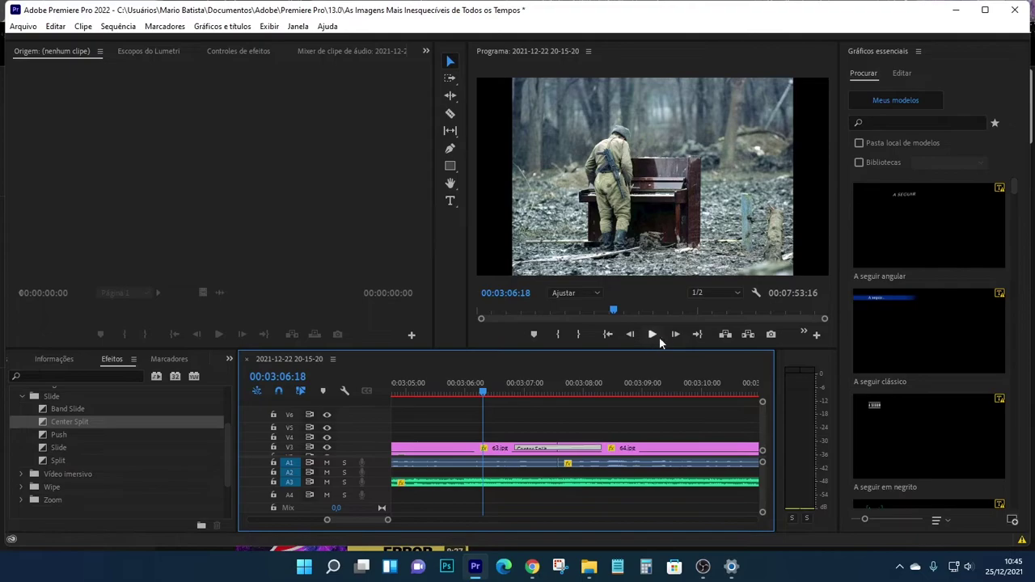
pyautogui.click(656, 335)
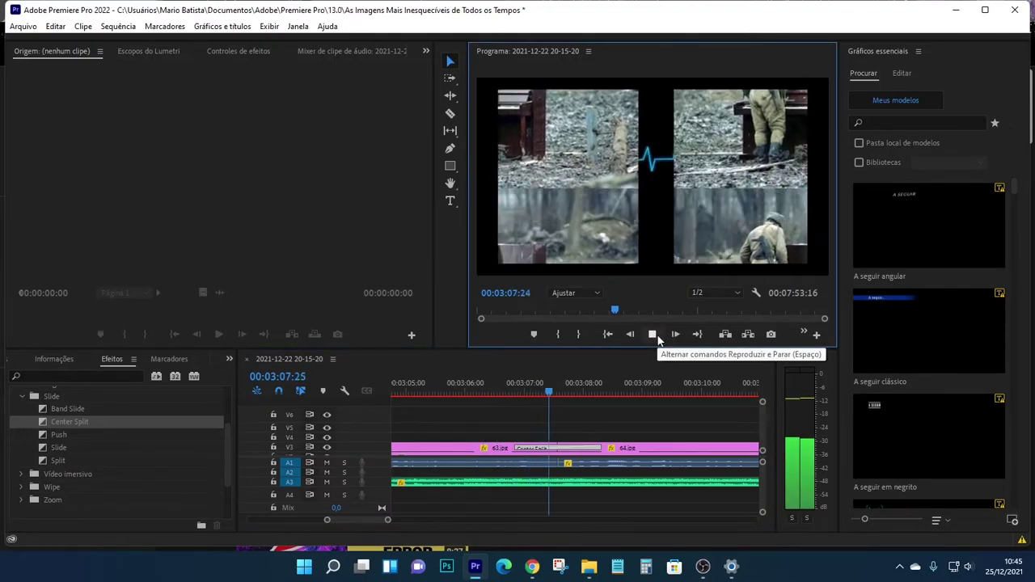
pyautogui.click(657, 335)
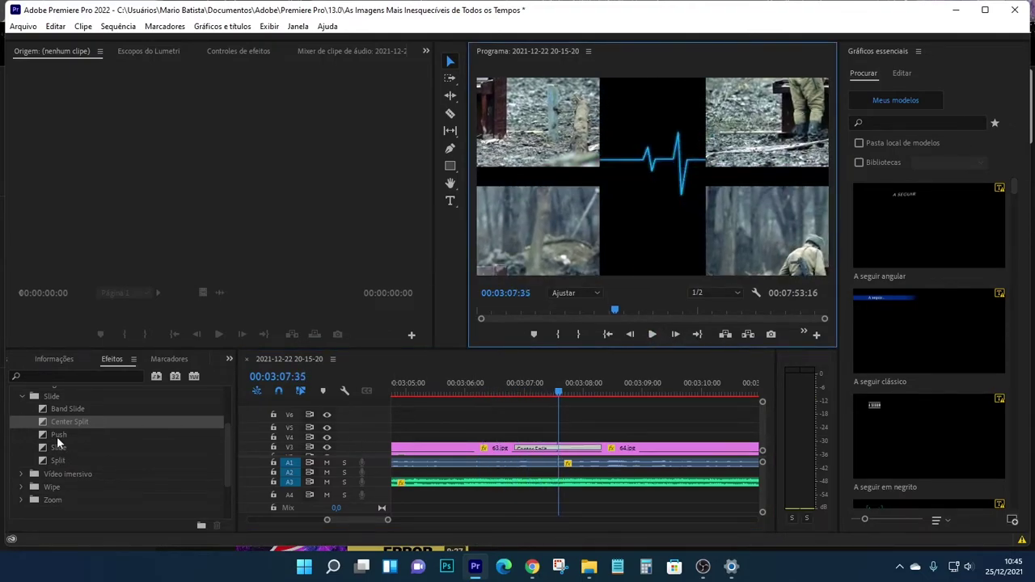
# - Swap in Push, then Slide, and finally Split on the 63/64 cut
pyautogui.moveTo(57, 440); pyautogui.dragTo(548, 451)
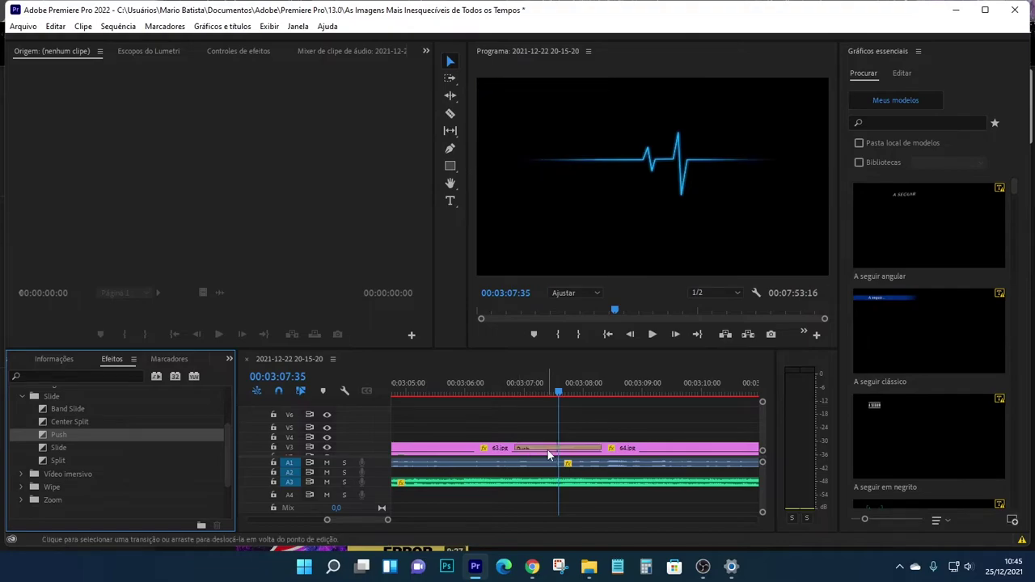
pyautogui.click(653, 335)
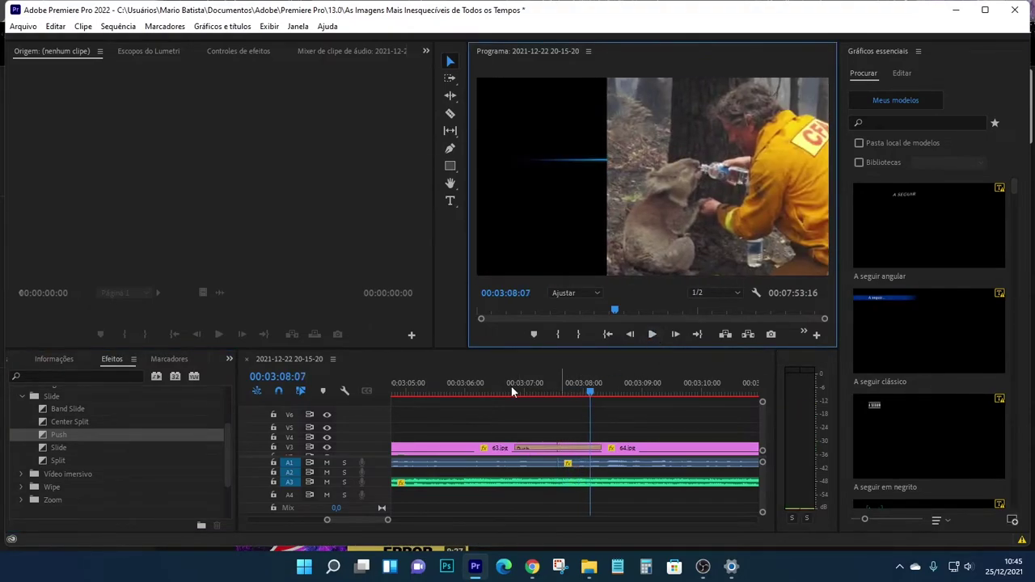
pyautogui.moveTo(59, 447); pyautogui.dragTo(579, 454)
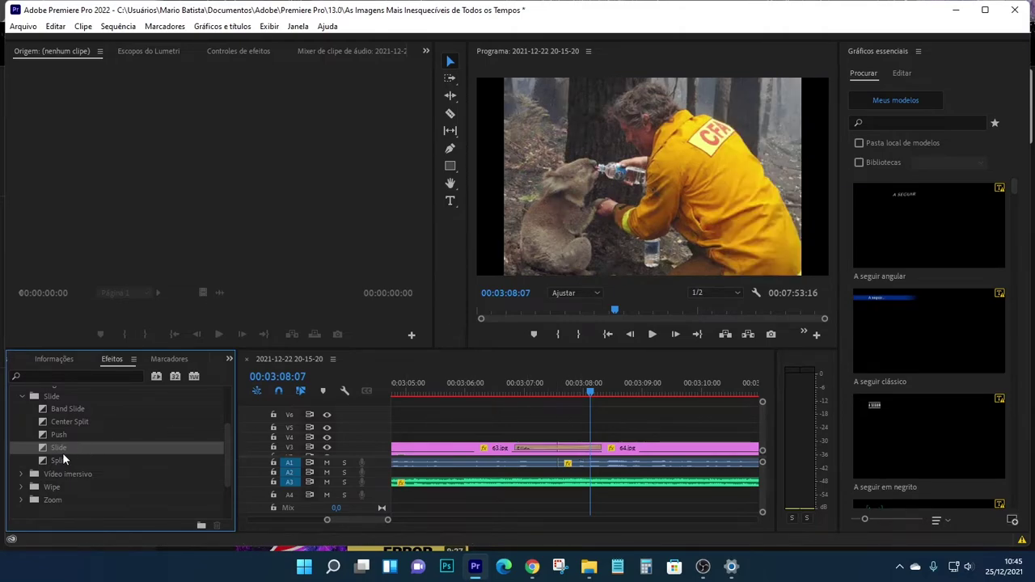
pyautogui.moveTo(57, 460)
pyautogui.mouseDown()
pyautogui.moveTo(502, 421)
pyautogui.moveTo(557, 449)
pyautogui.mouseUp()
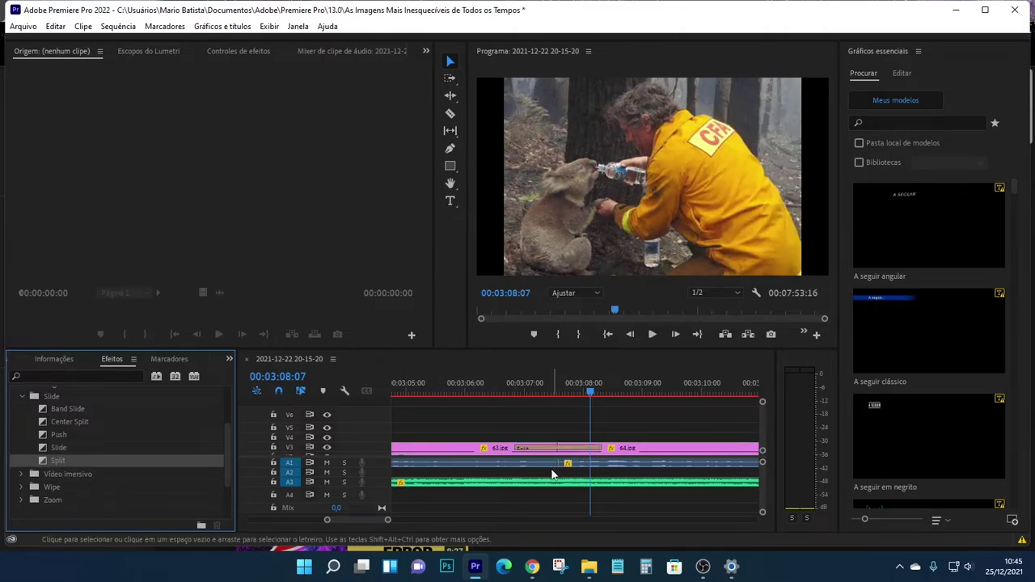
pyautogui.click(548, 388)
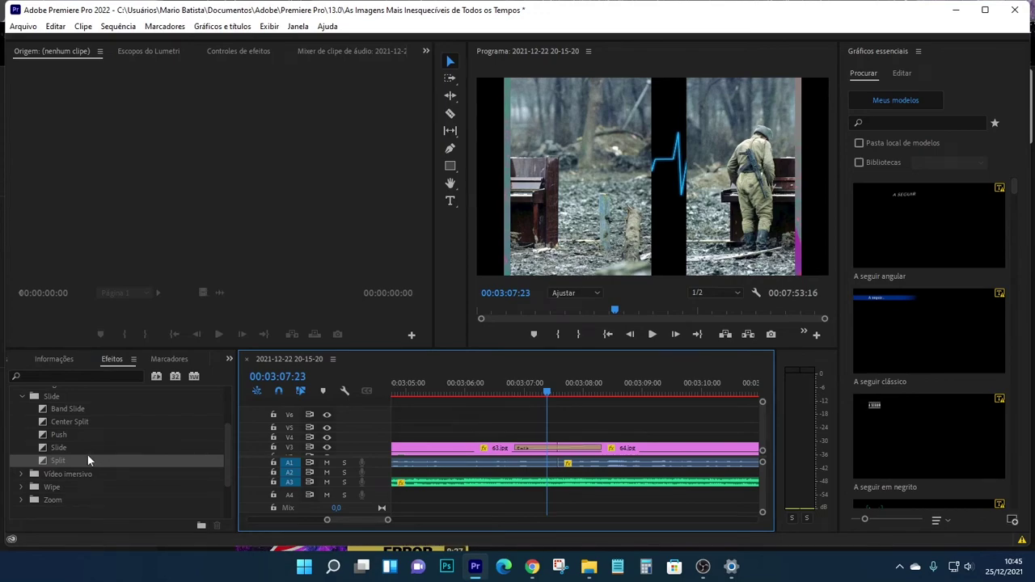
pyautogui.scroll(3, 64, 486)
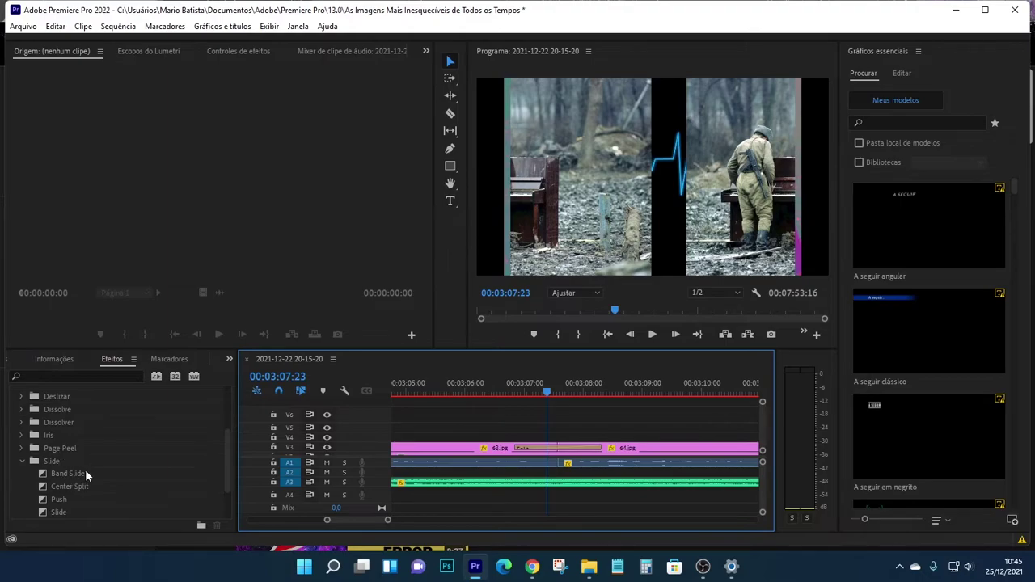
# - Save the project with Ctrl+S, then put Mobius Zoom para VR on the 63/64 edit point
pyautogui.click(22, 461)
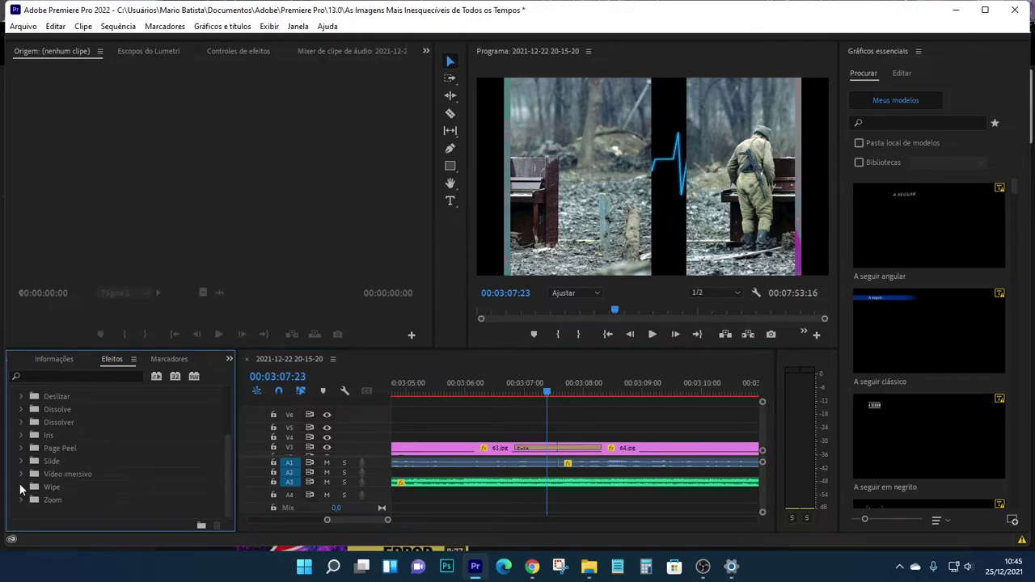
pyautogui.hotkey('ctrl', 's')
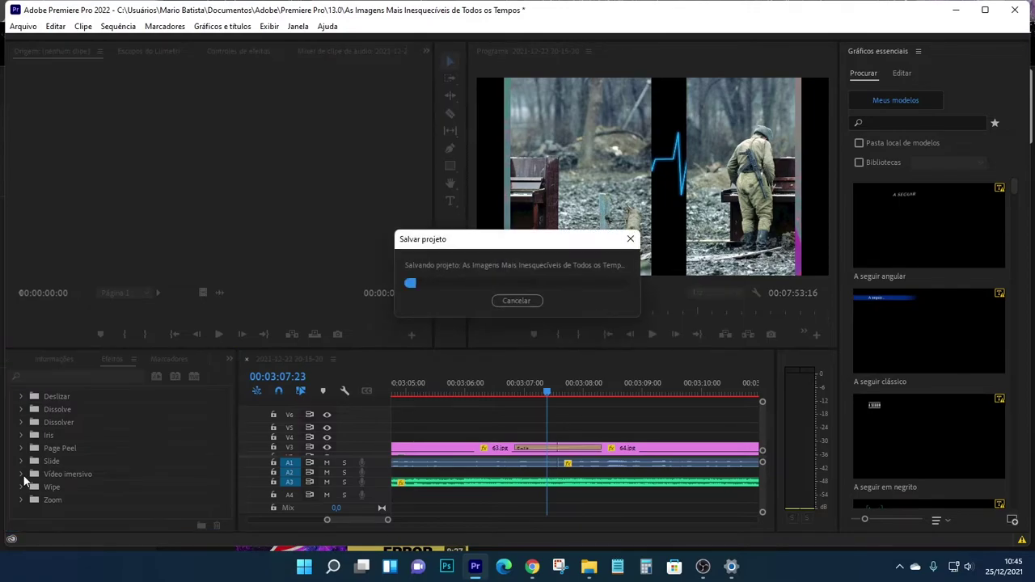
pyautogui.click(22, 474)
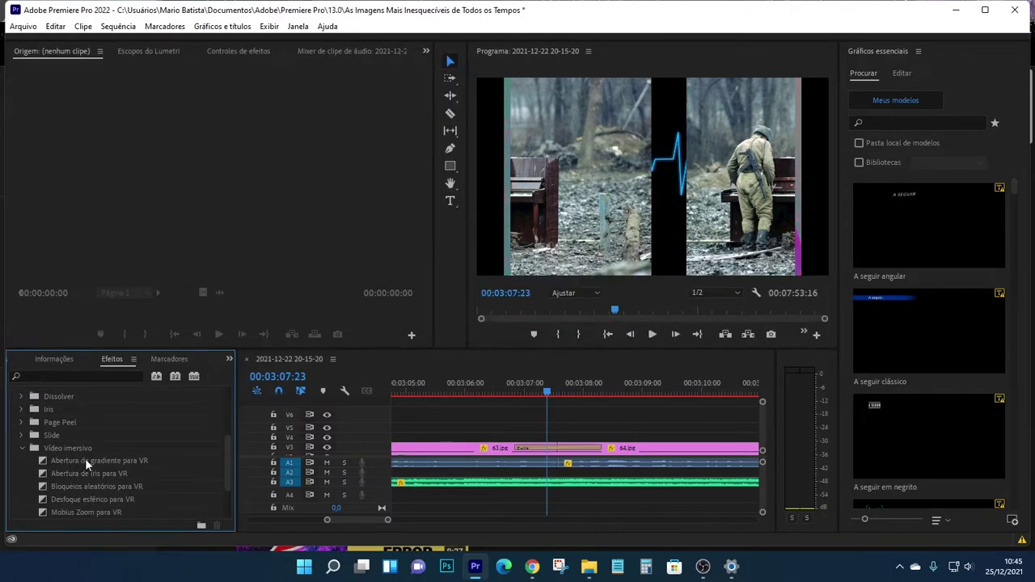
pyautogui.scroll(-2, 126, 464)
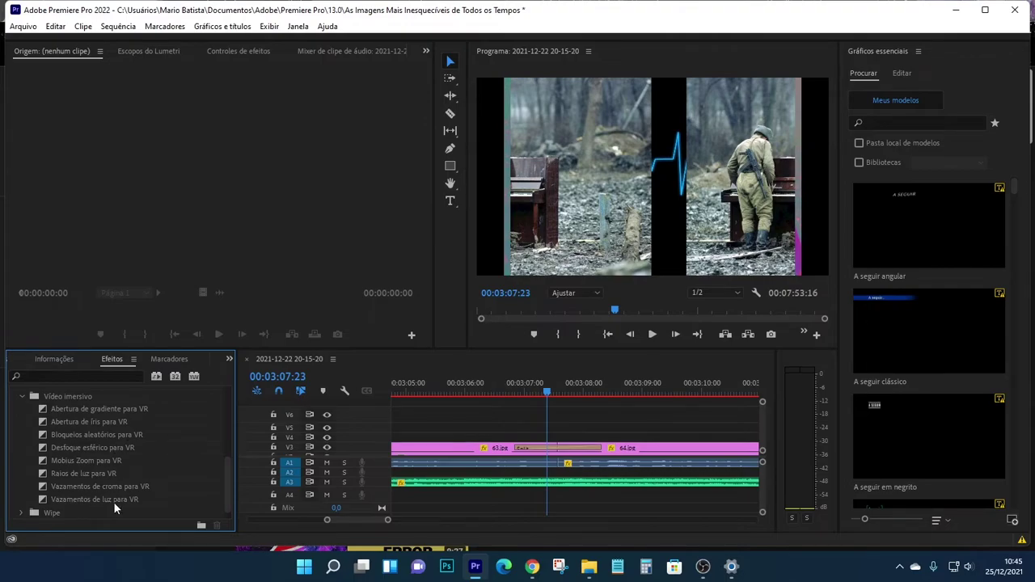
pyautogui.moveTo(87, 460); pyautogui.dragTo(558, 448)
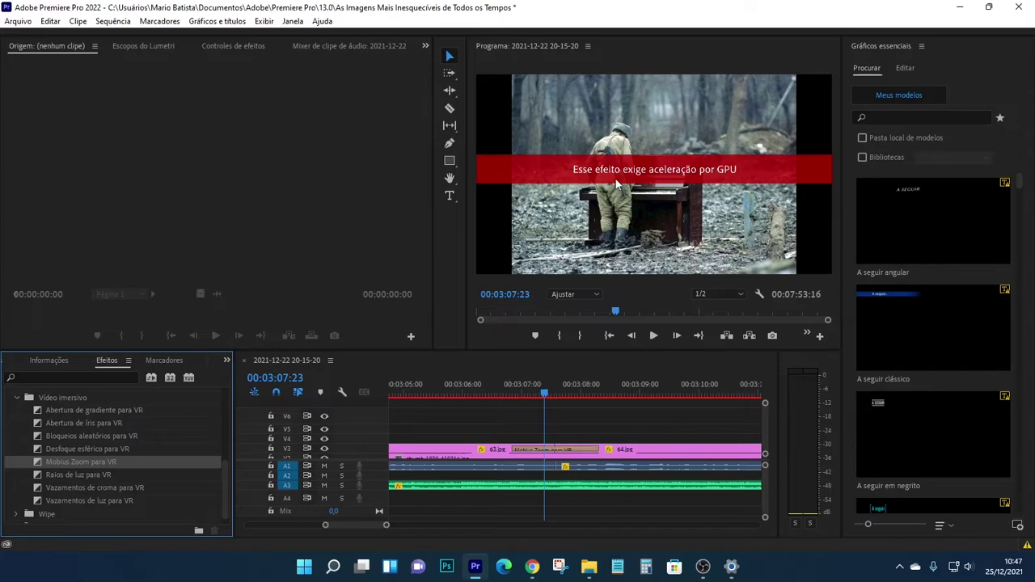
# - Set Renderizador in Configurações do projeto > Geral to Mercury GPU acceleration (OpenCL)
pyautogui.click(24, 22)
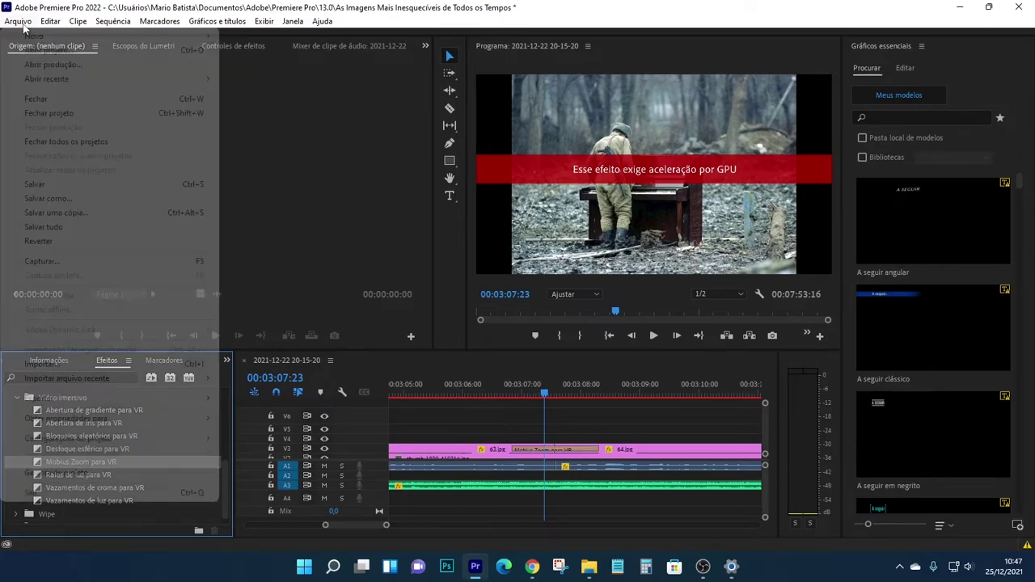
pyautogui.moveTo(95, 441)
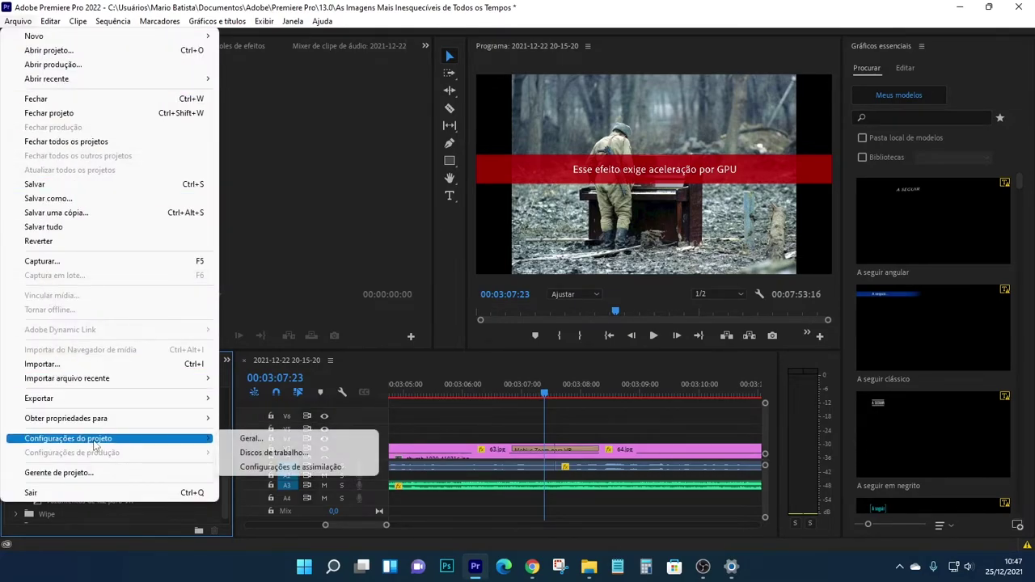
pyautogui.click(257, 439)
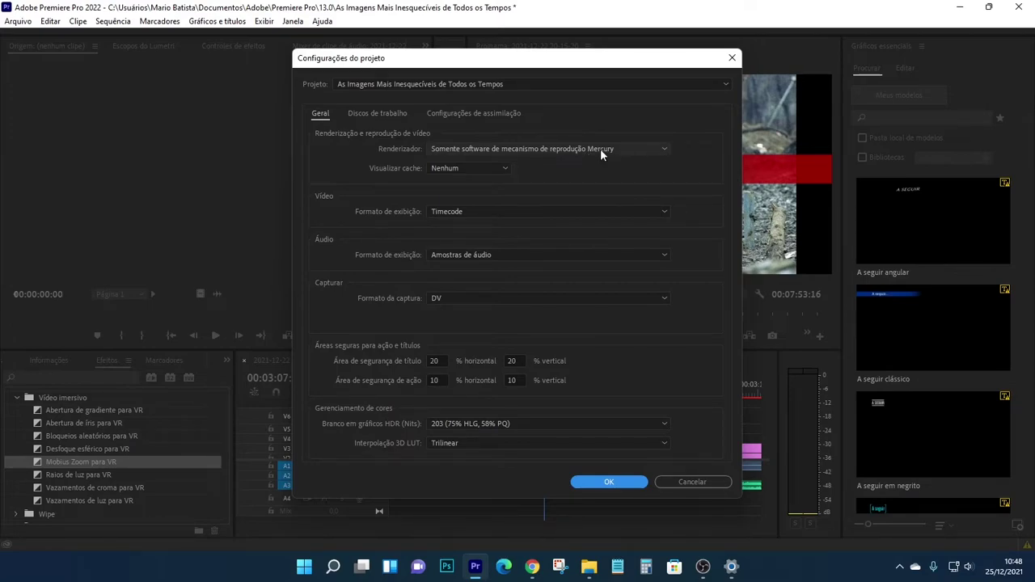
pyautogui.click(662, 150)
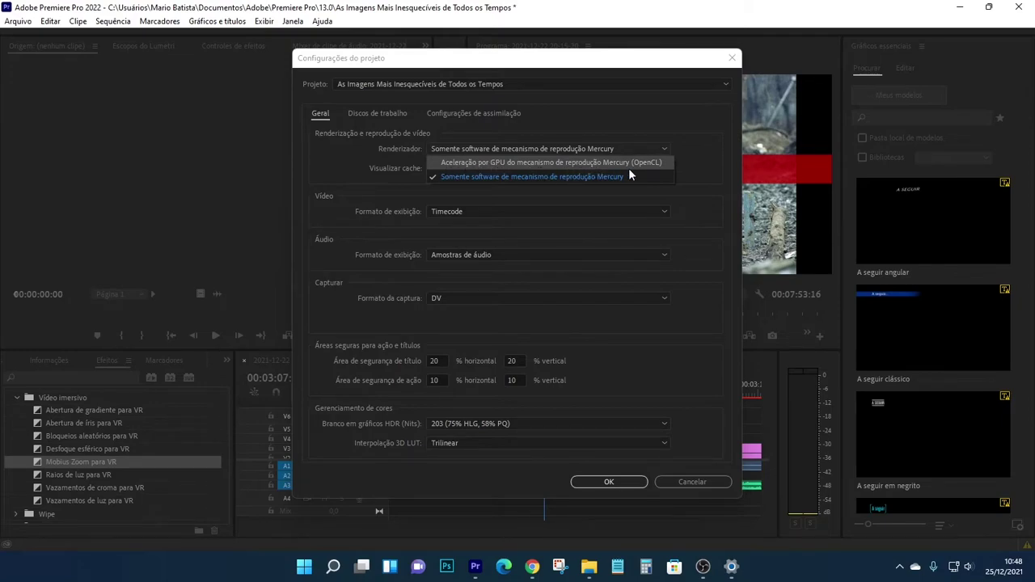
pyautogui.click(543, 162)
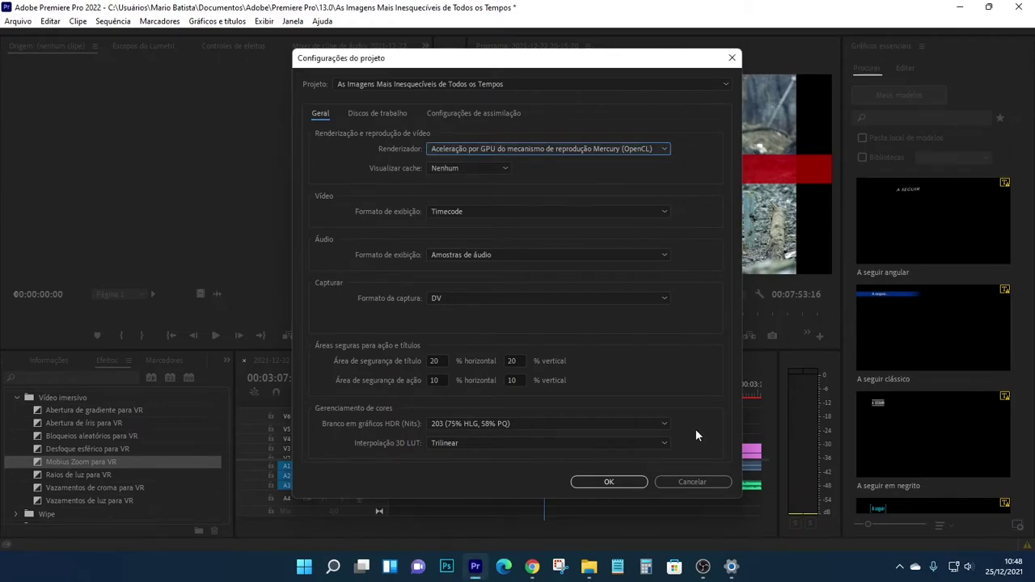
pyautogui.click(609, 482)
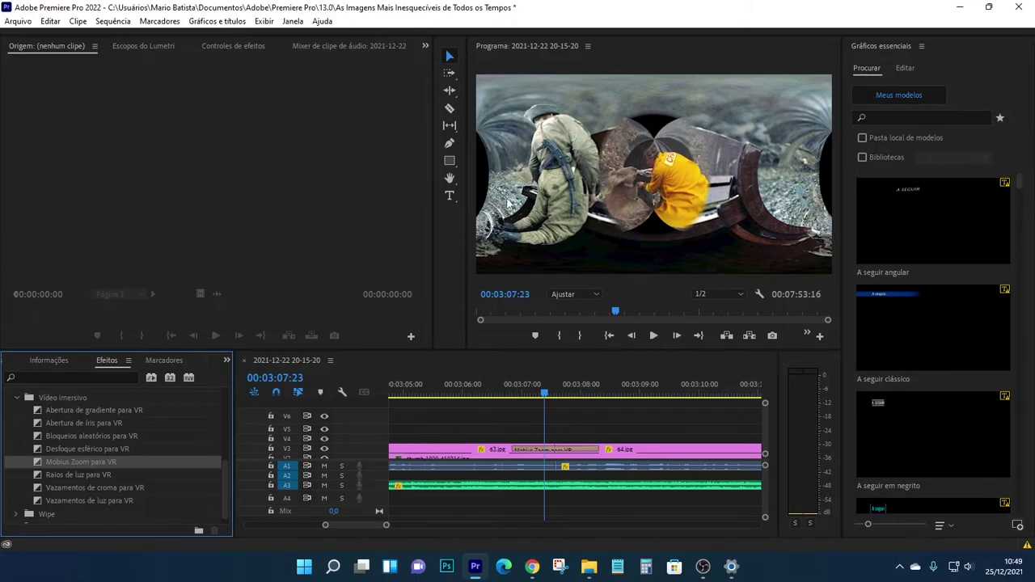
# - Preview Mobius Zoom from just before the edit, then swap in Raios de luz para VR
pyautogui.click(487, 392)
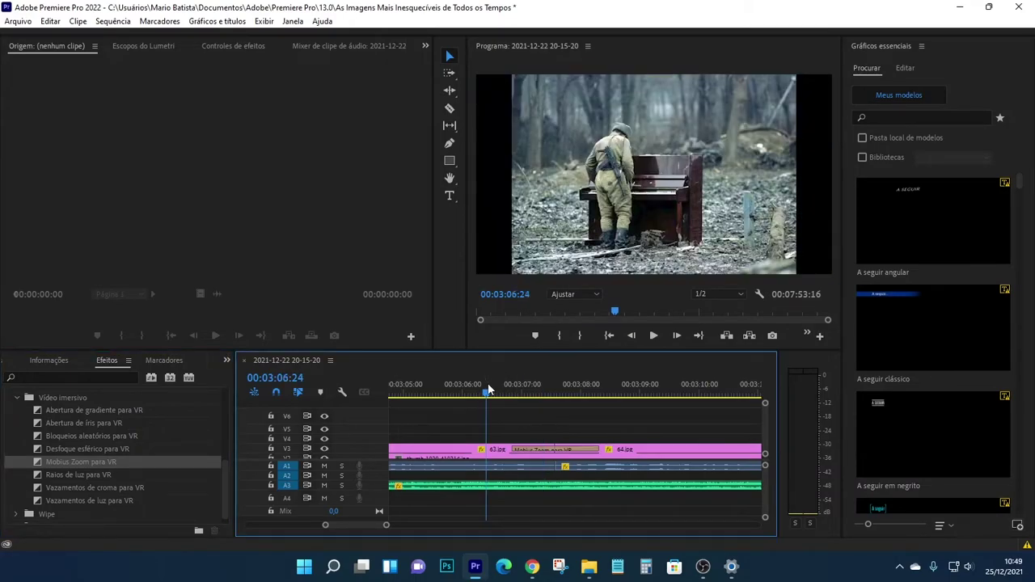
pyautogui.click(655, 336)
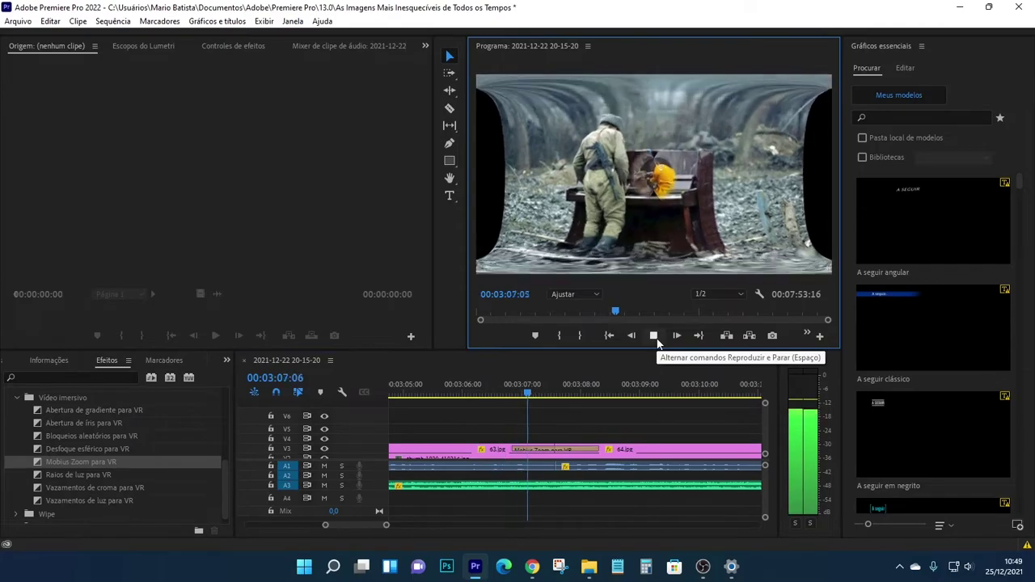
pyautogui.click(655, 338)
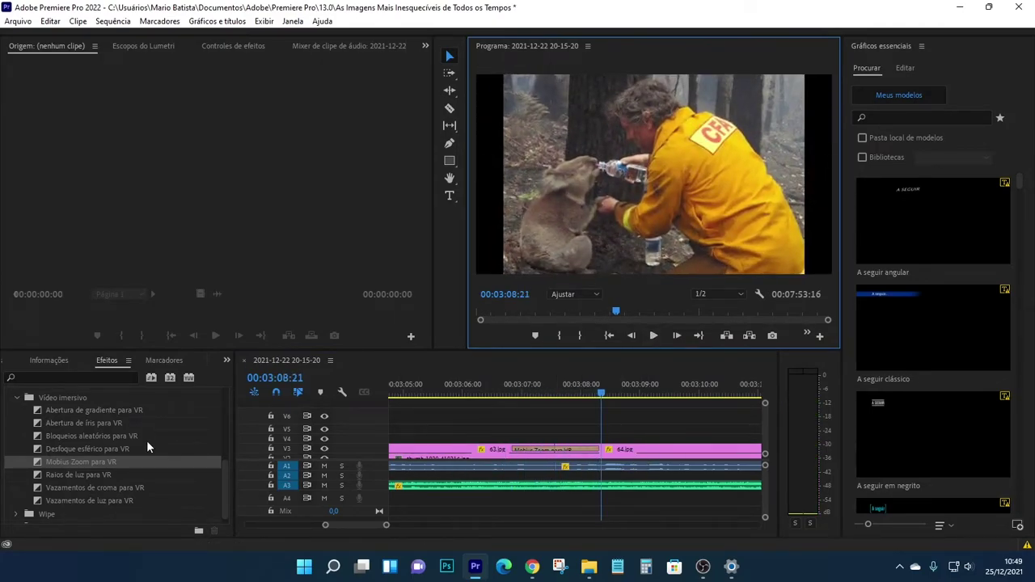
pyautogui.moveTo(87, 474); pyautogui.dragTo(545, 460)
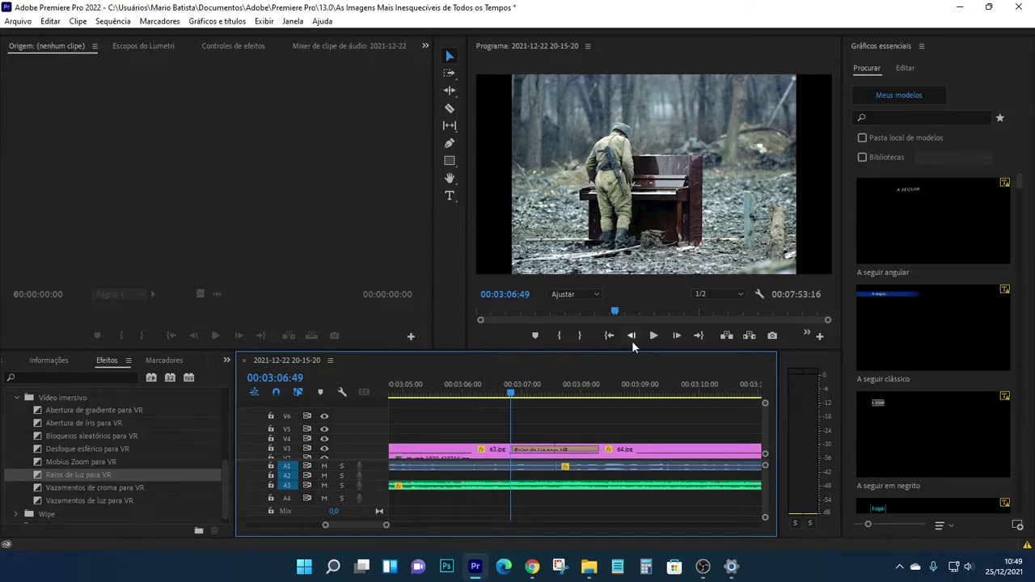
# - Replace the 63/64 transition with Vazamentos de croma para VR and play it once
pyautogui.moveTo(89, 487); pyautogui.dragTo(532, 459)
pyautogui.click(652, 338)
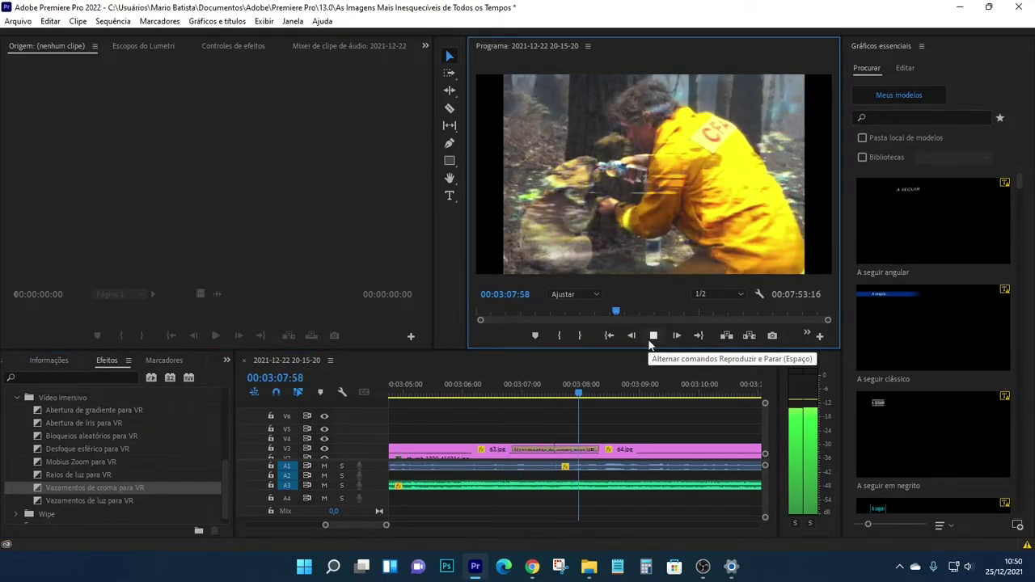
pyautogui.click(653, 337)
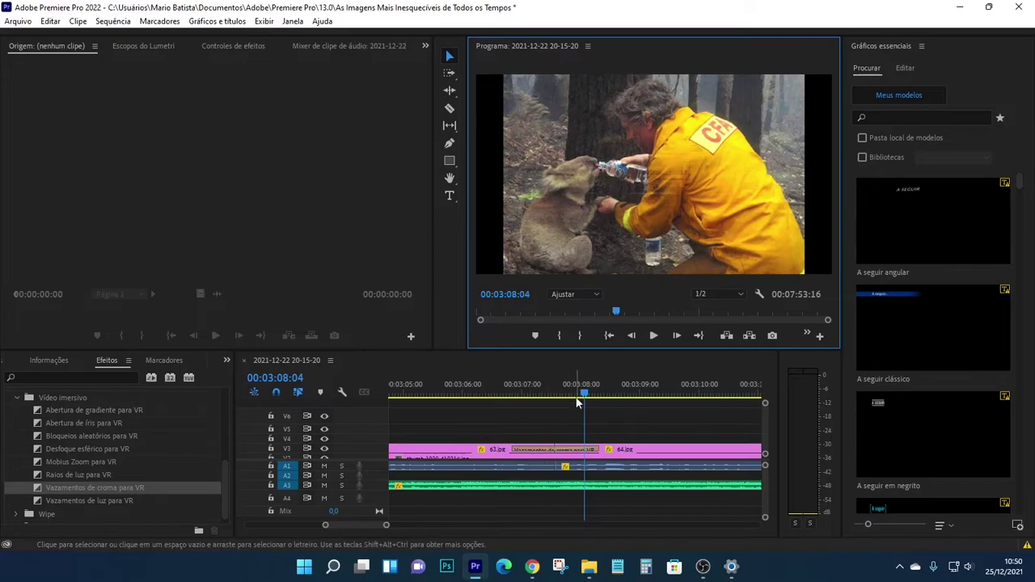
# - Replay the chroma leak transition twice from just before the cut
pyautogui.click(550, 386)
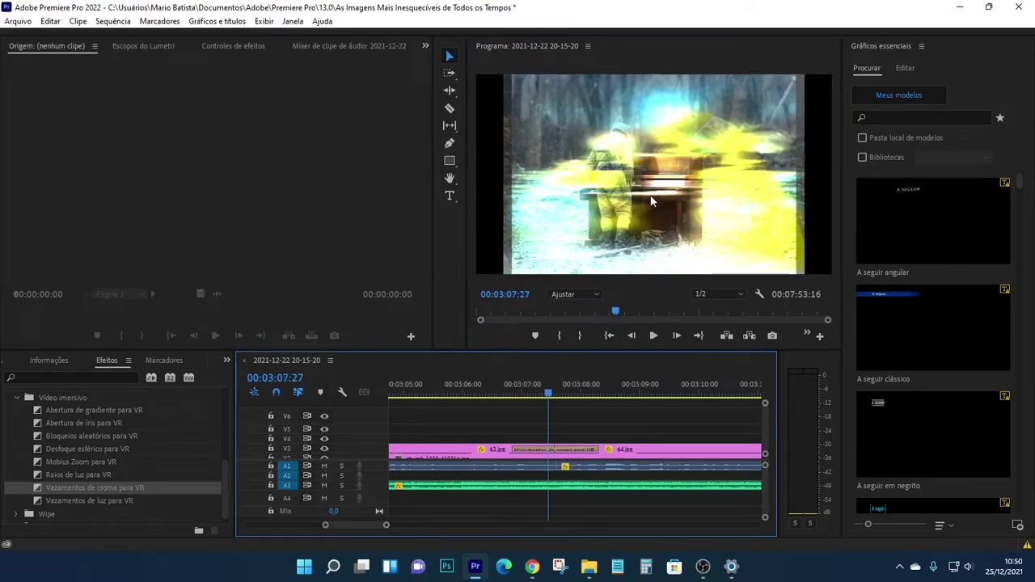
pyautogui.click(531, 390)
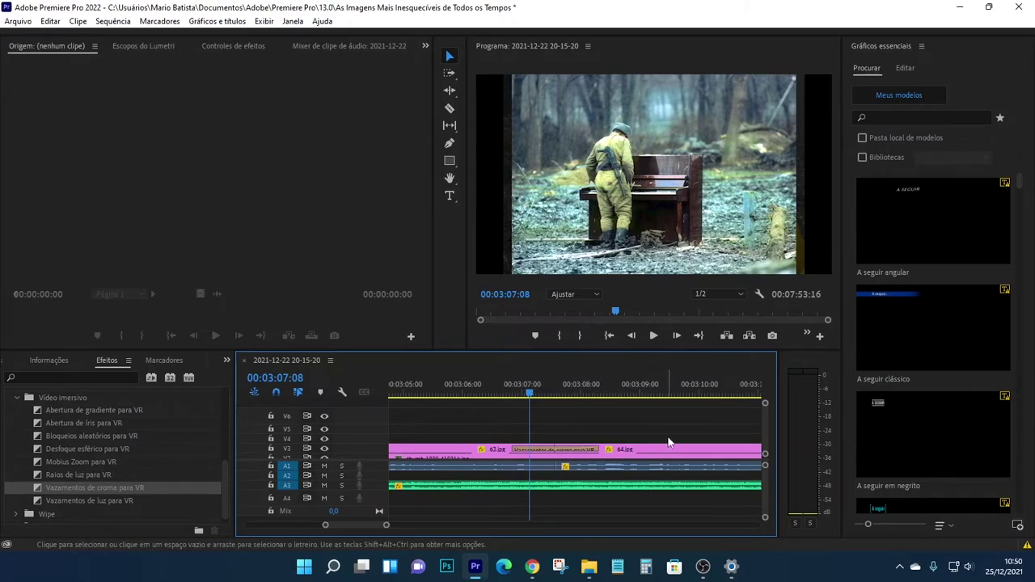
pyautogui.click(652, 336)
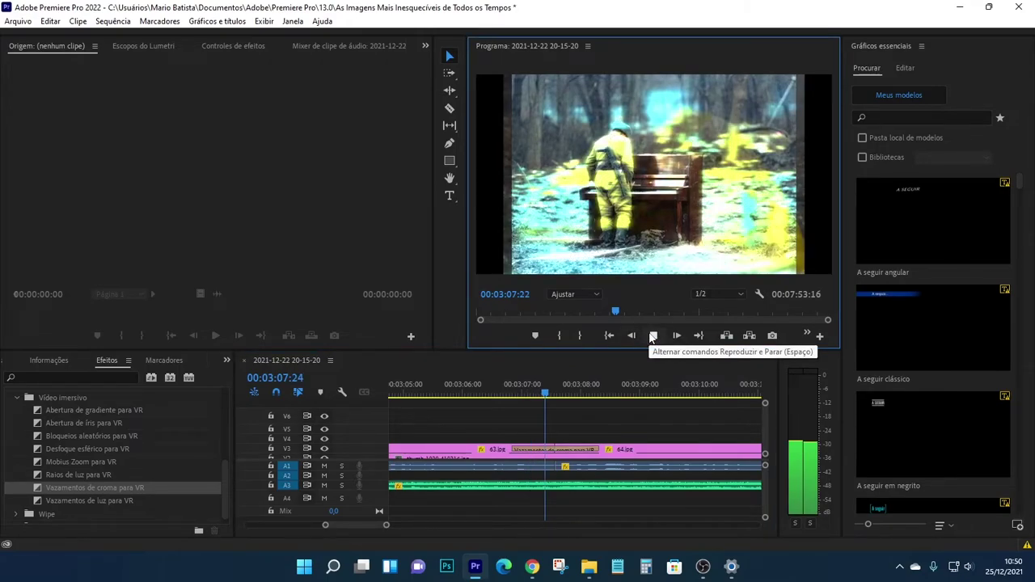
pyautogui.click(653, 336)
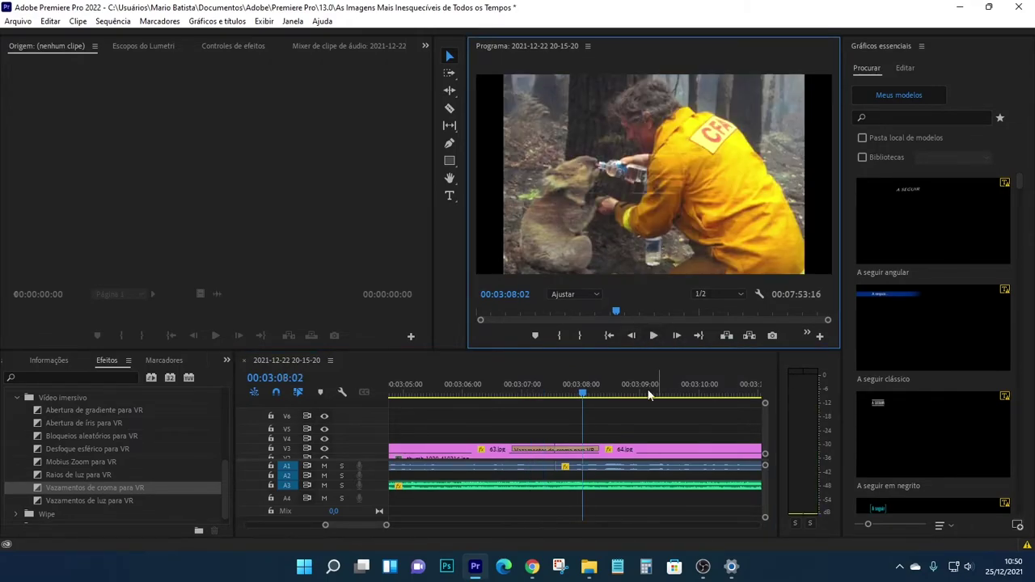
pyautogui.click(541, 392)
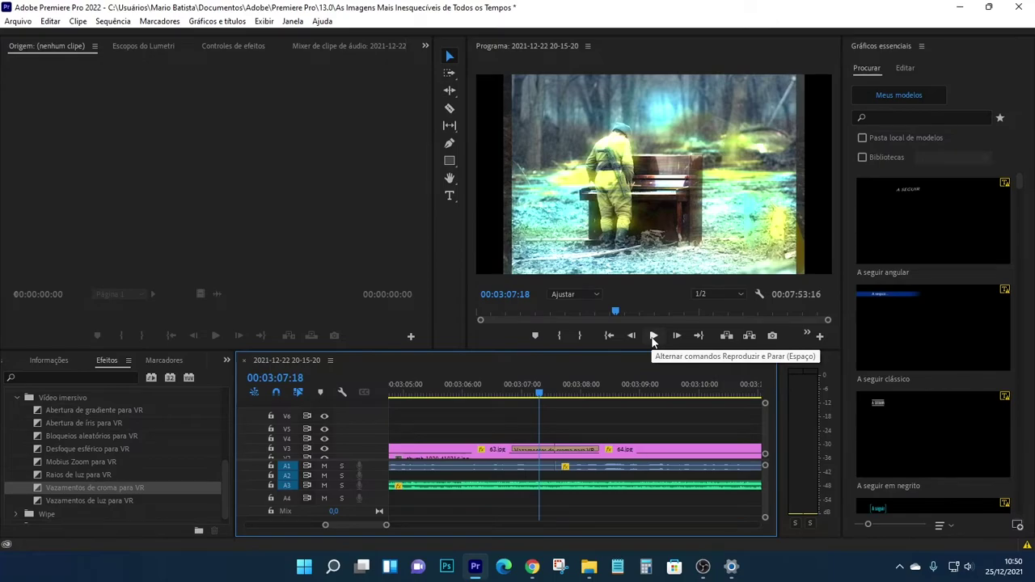
pyautogui.click(653, 338)
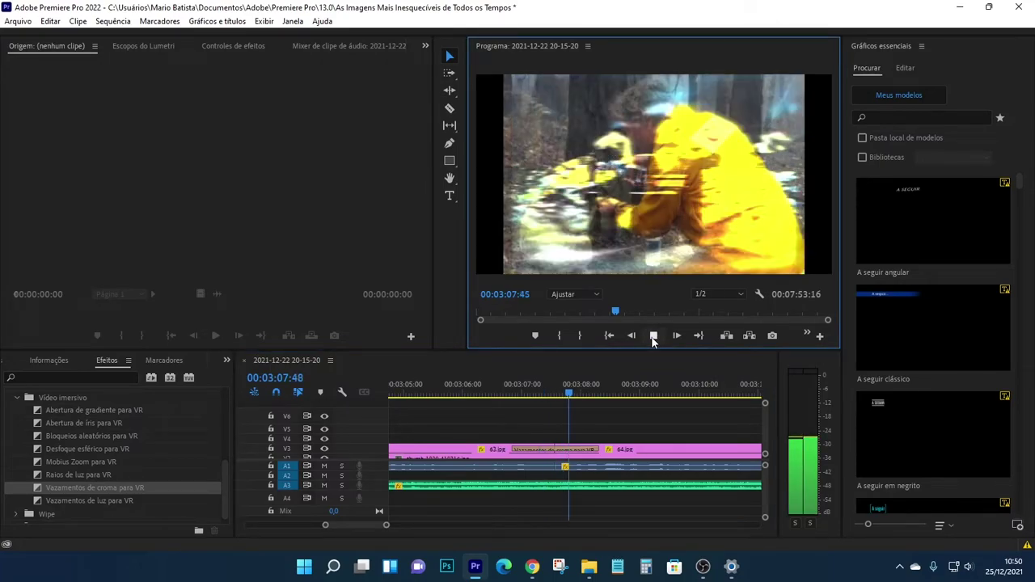
pyautogui.click(652, 338)
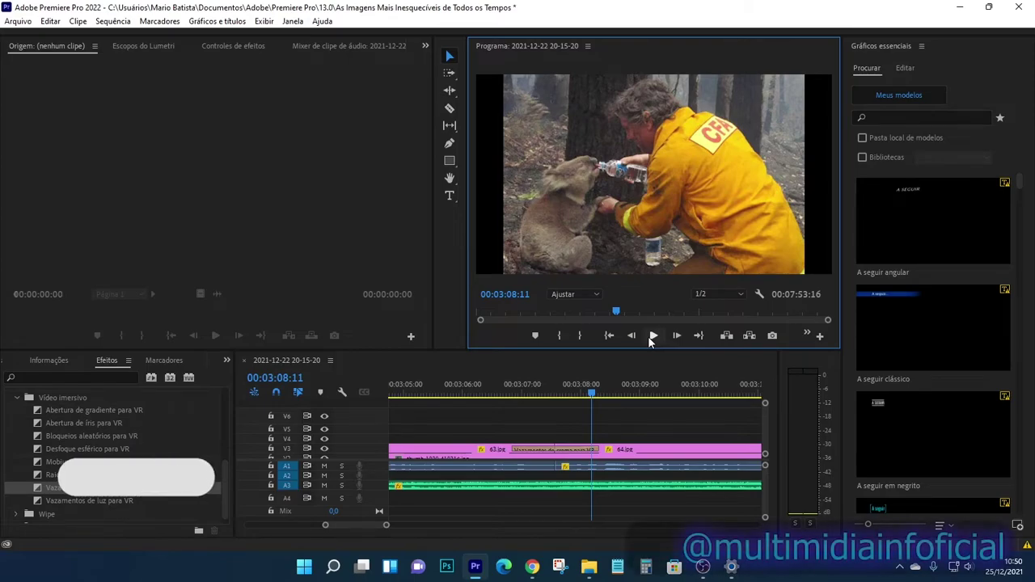